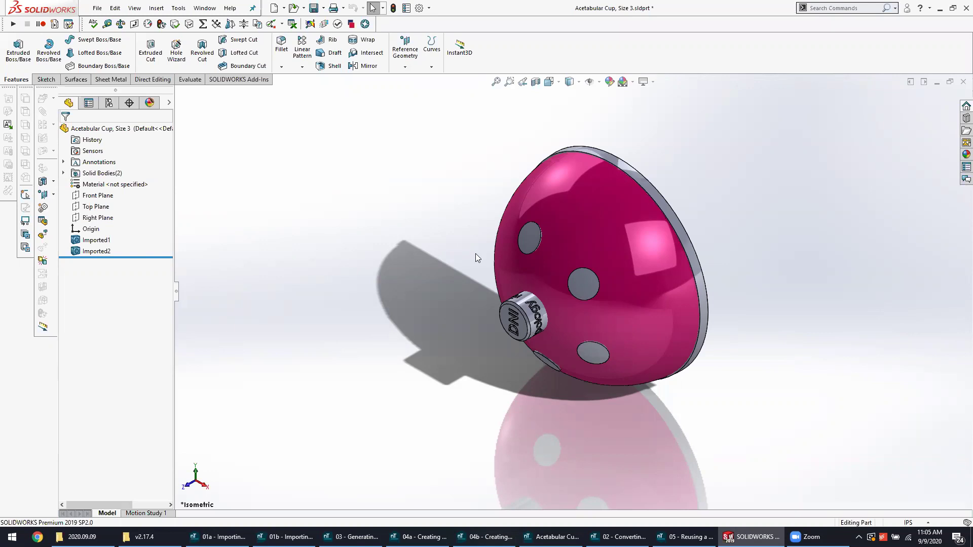
# - Zoom out on the two-body SolidWorks cup and switch to the nTop 01a import file
pyautogui.scroll(8, 475, 253)
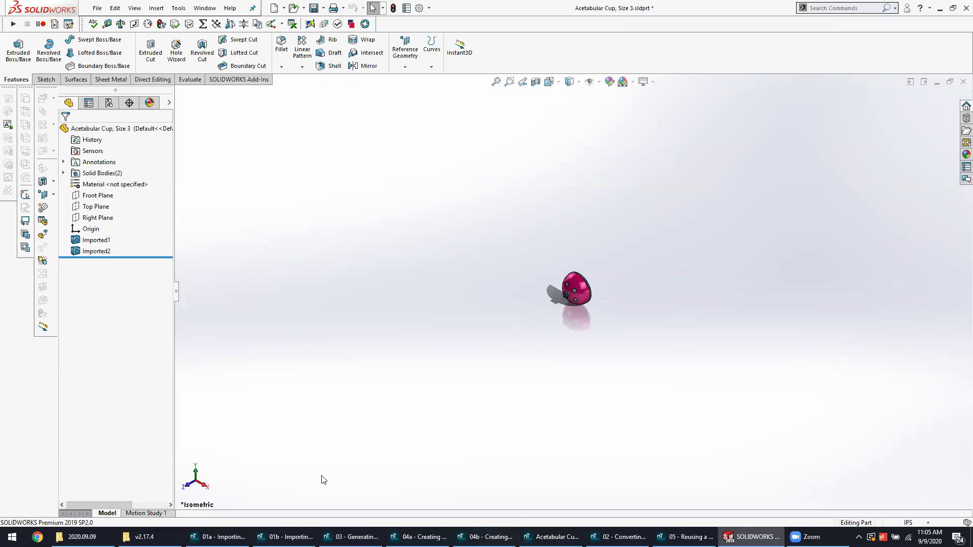
pyautogui.click(218, 536)
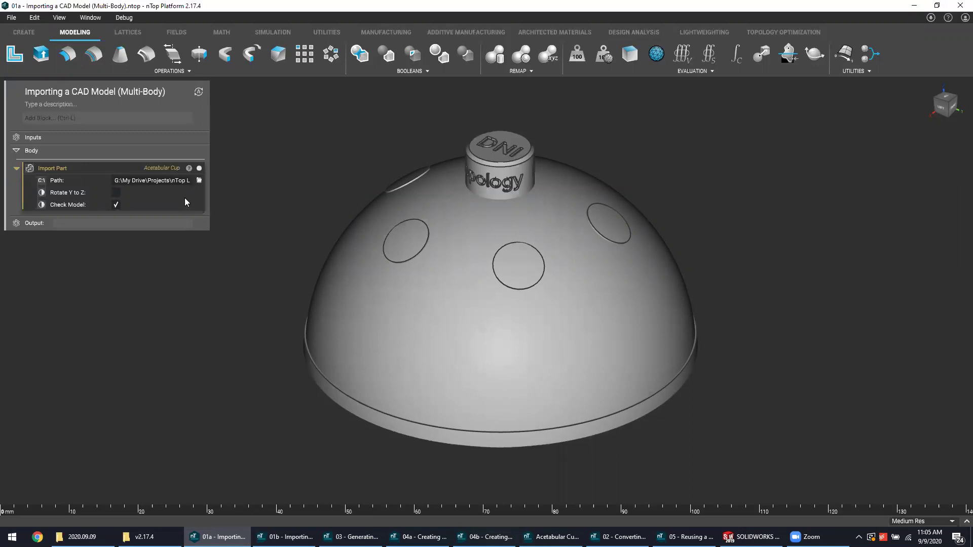
pyautogui.click(140, 170)
pyautogui.click(168, 184)
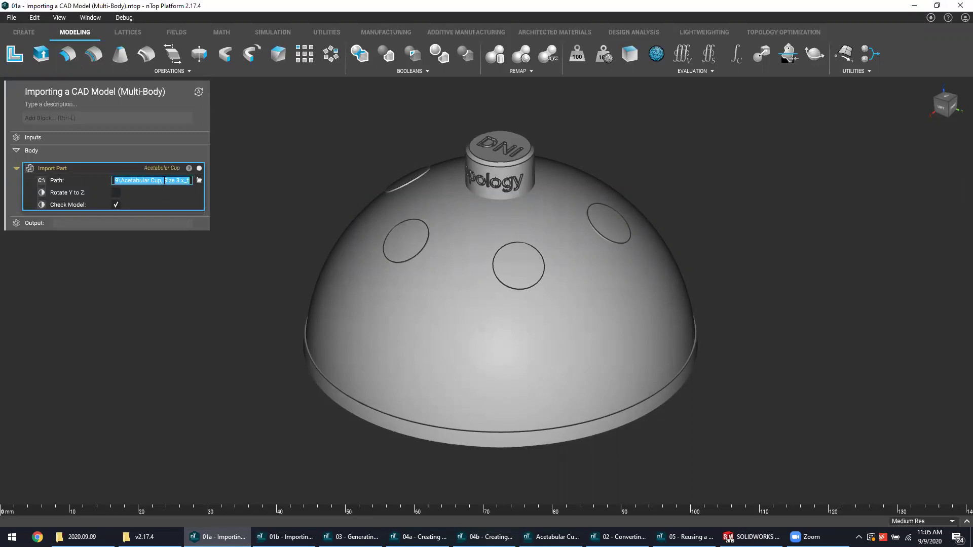
pyautogui.click(127, 184)
pyautogui.moveTo(120, 181); pyautogui.dragTo(192, 181)
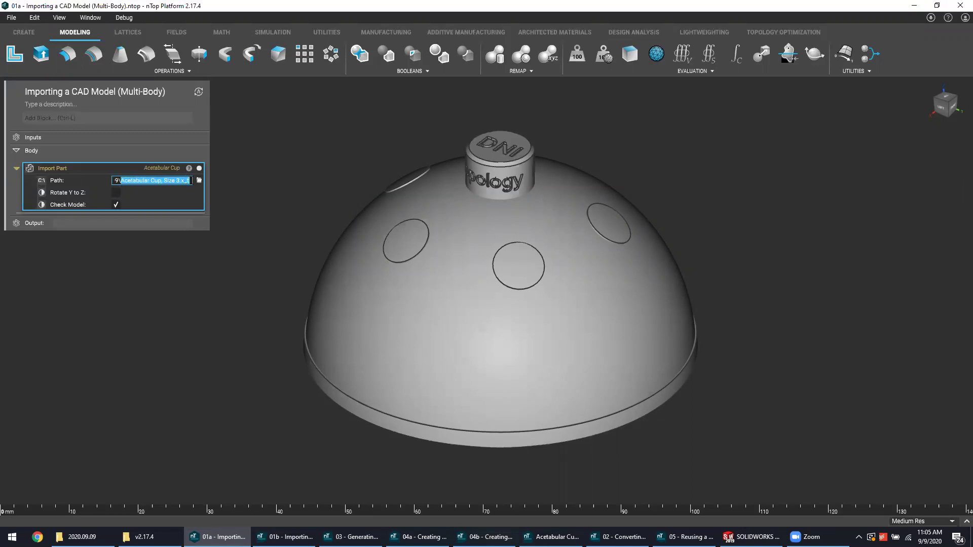
pyautogui.click(214, 275)
pyautogui.moveTo(289, 251); pyautogui.dragTo(266, 227, button='right')
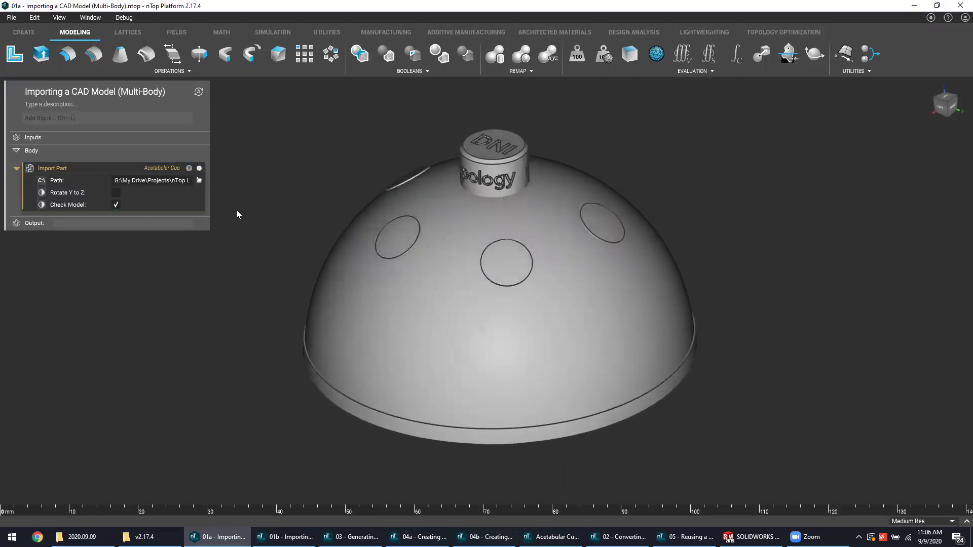
pyautogui.click(189, 167)
pyautogui.click(281, 169)
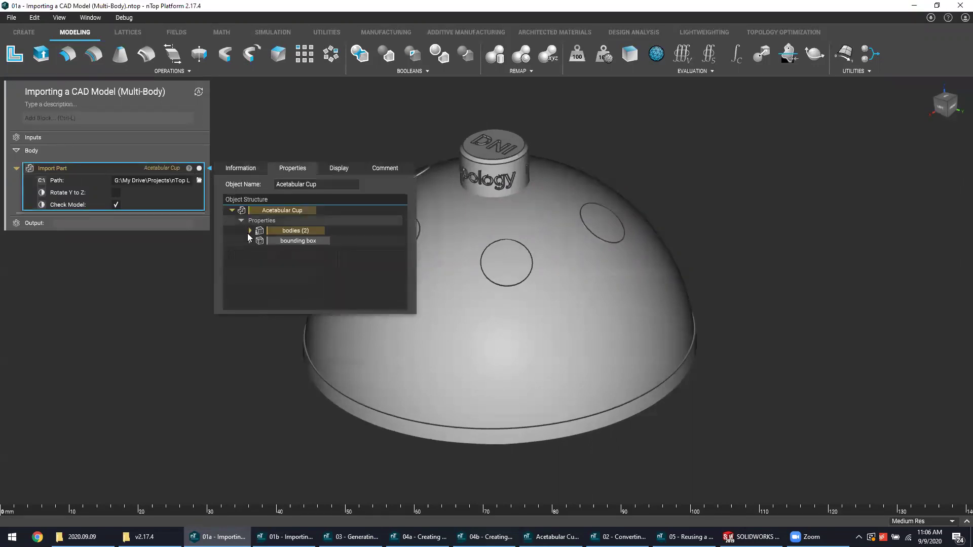
pyautogui.click(250, 230)
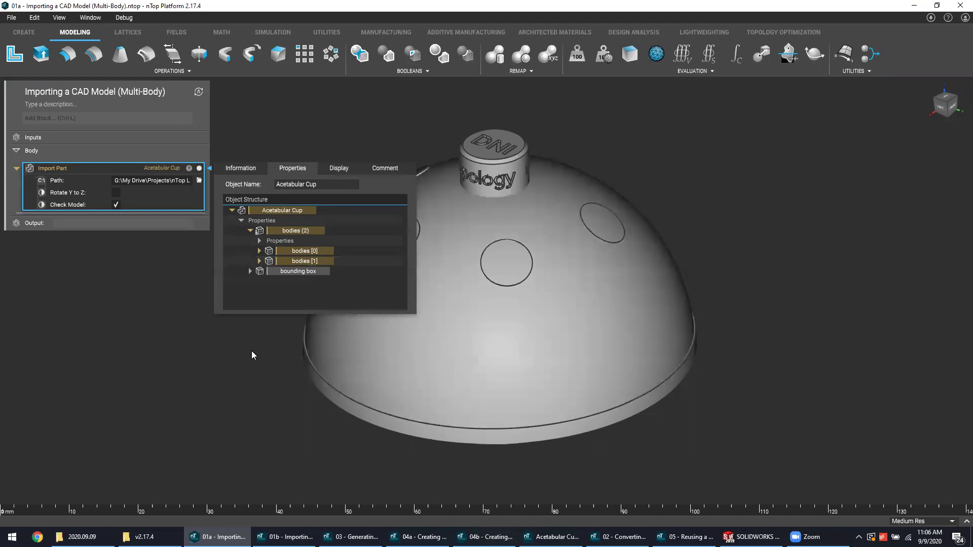
pyautogui.click(185, 358)
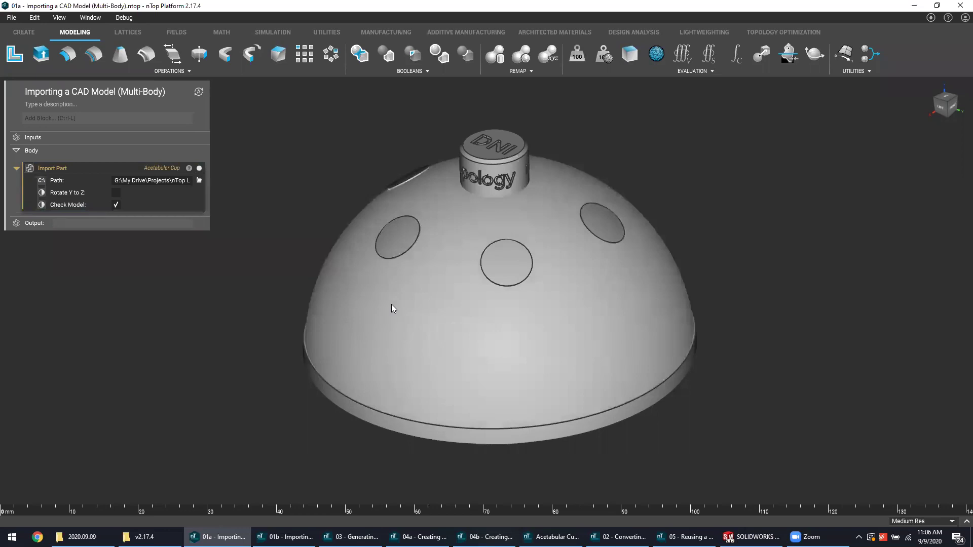
pyautogui.click(368, 410)
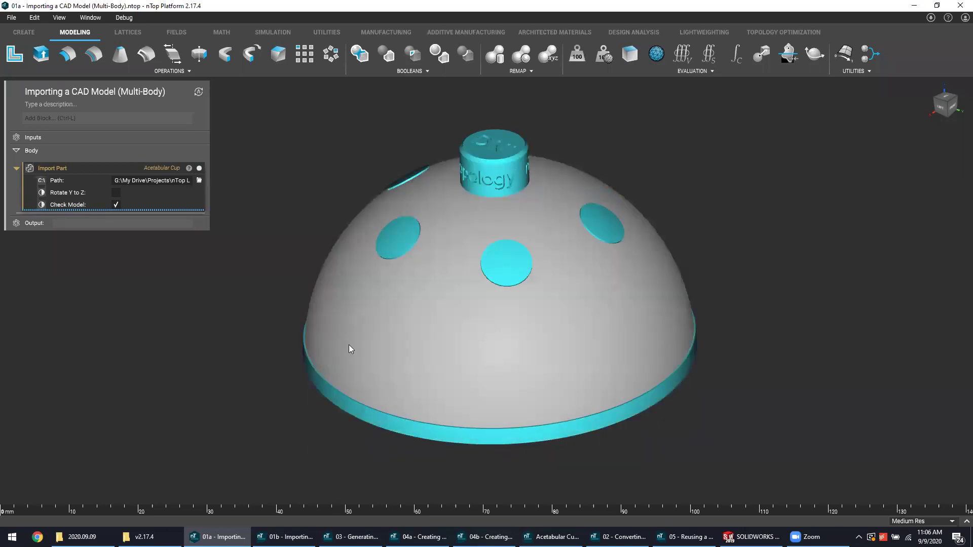
pyautogui.click(400, 295)
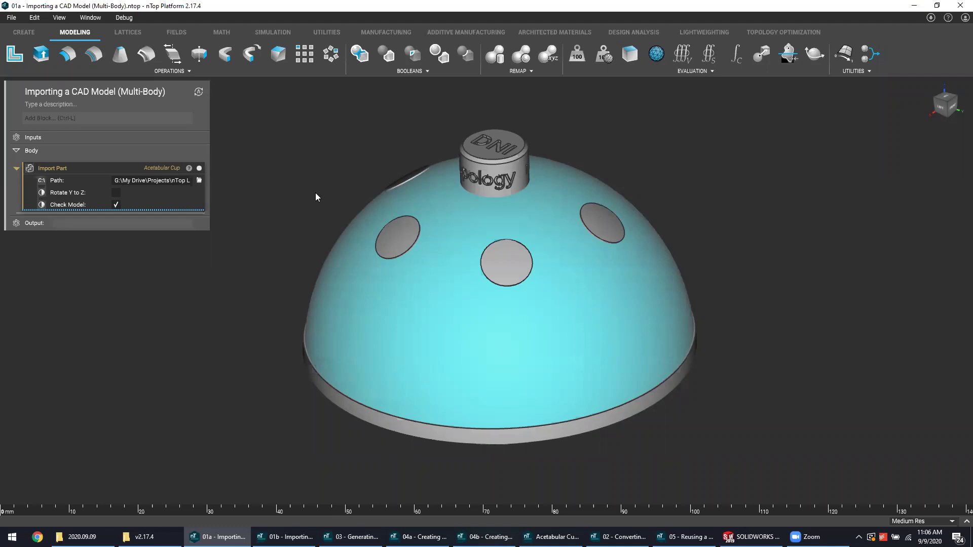
# - In the 01b file, toggle the lattice design space and solid cup imports to compare them
pyautogui.click(285, 536)
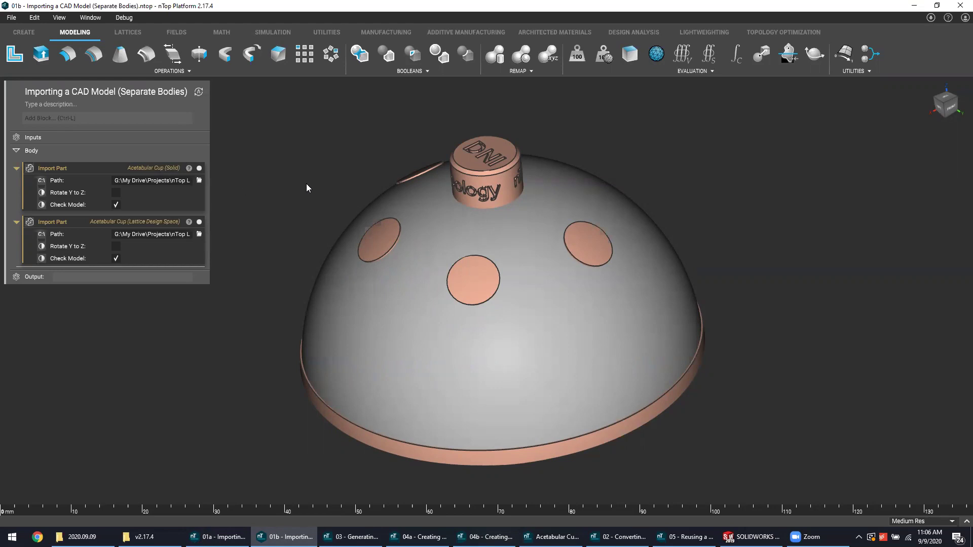
pyautogui.click(158, 183)
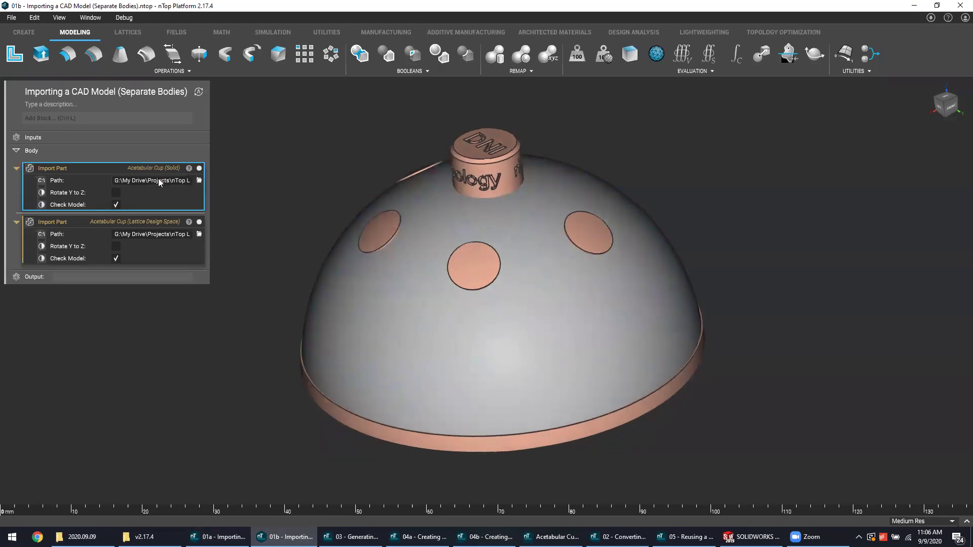
pyautogui.click(199, 222)
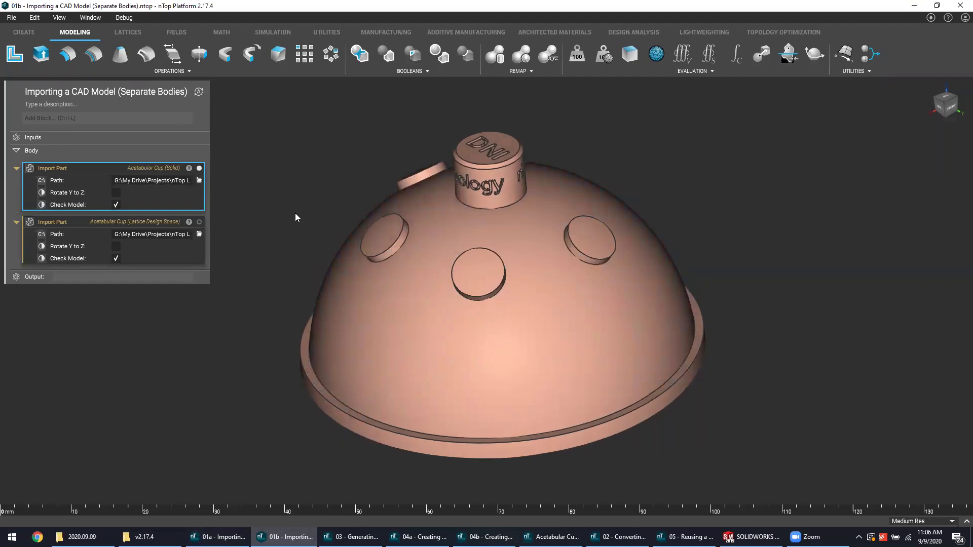
pyautogui.click(200, 221)
pyautogui.click(199, 167)
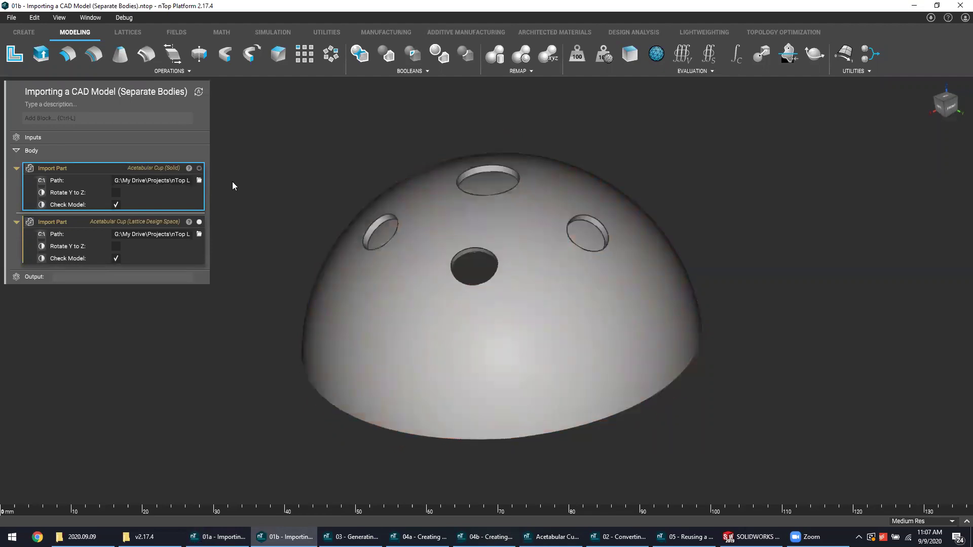
pyautogui.moveTo(233, 182)
pyautogui.mouseDown(button='right')
pyautogui.moveTo(251, 207)
pyautogui.moveTo(229, 188)
pyautogui.mouseUp(button='right')
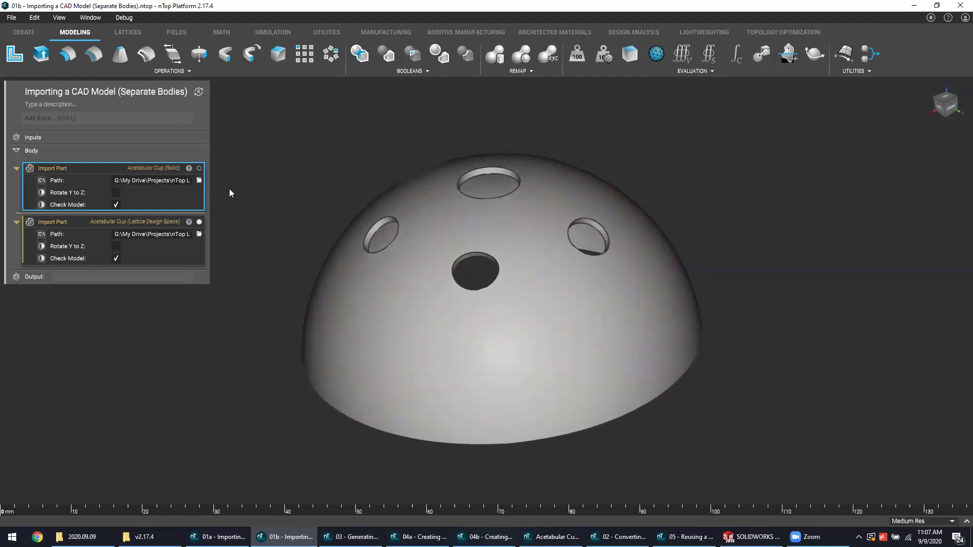
pyautogui.click(200, 168)
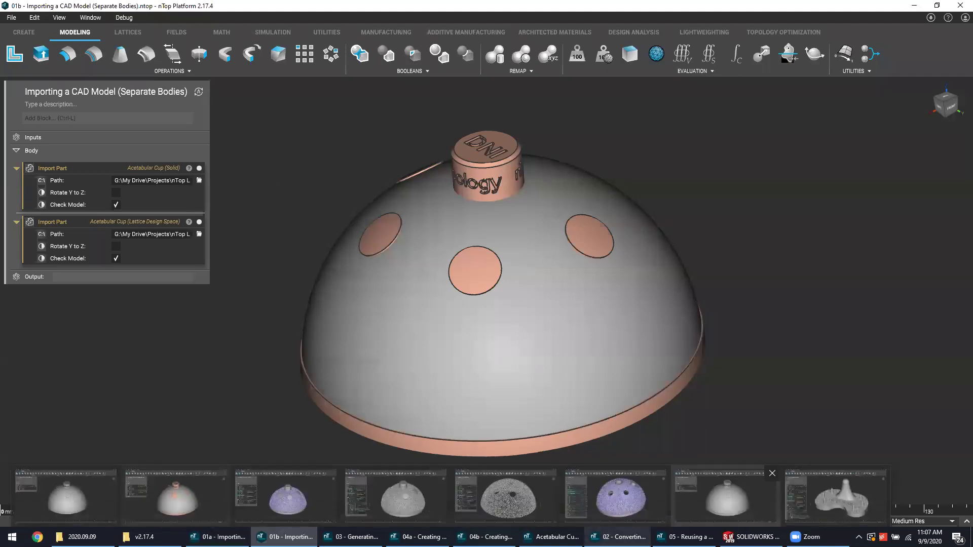
# - In the 02 file, convert the rim body and the dome body to implicit bodies
pyautogui.click(618, 537)
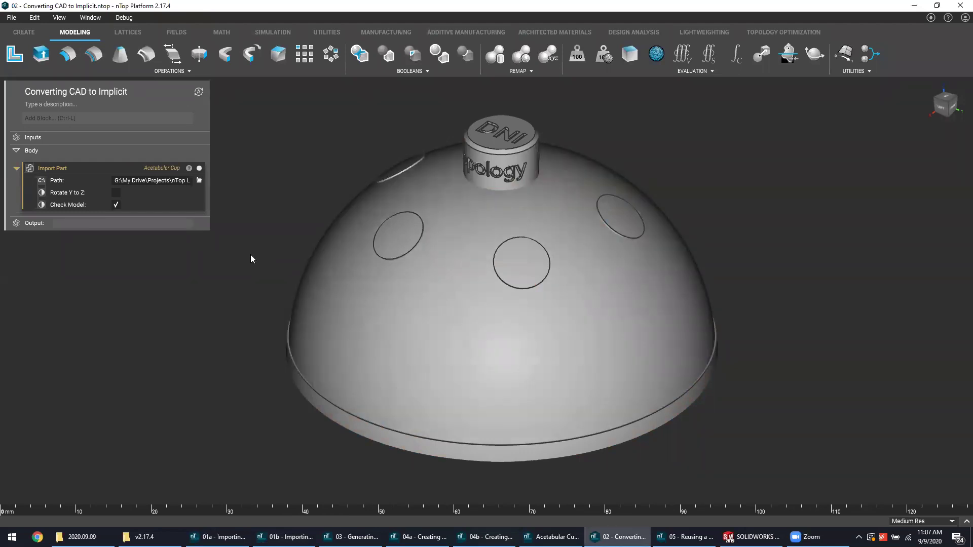
pyautogui.rightClick(335, 419)
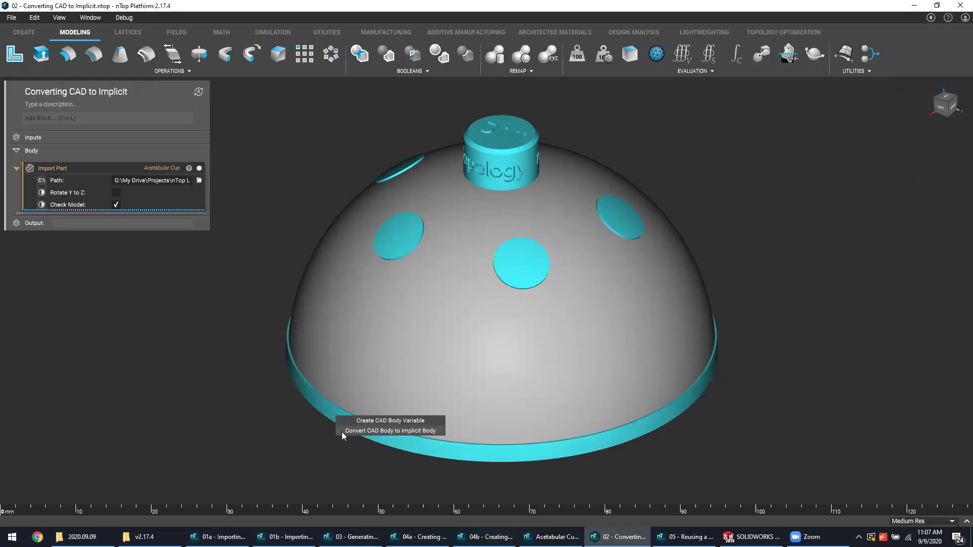
pyautogui.click(341, 432)
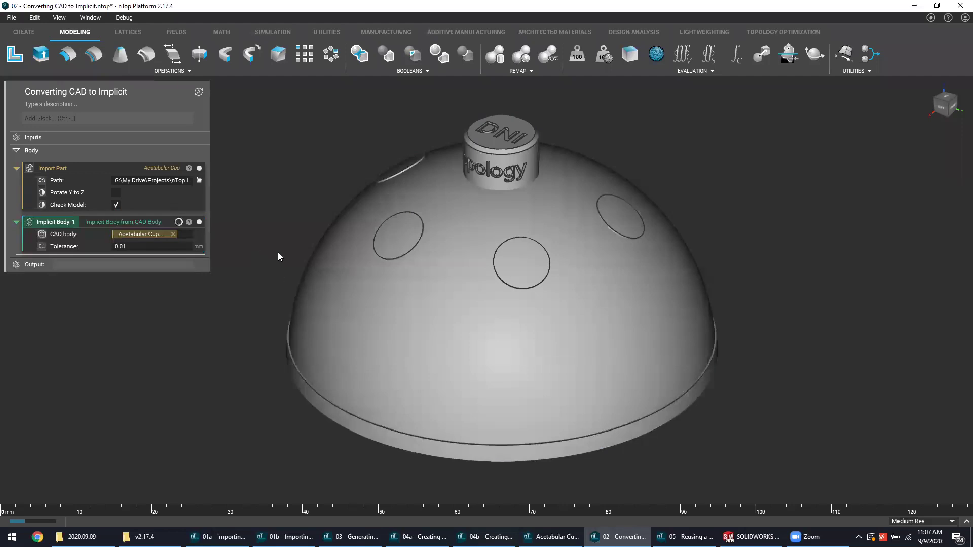
pyautogui.rightClick(412, 290)
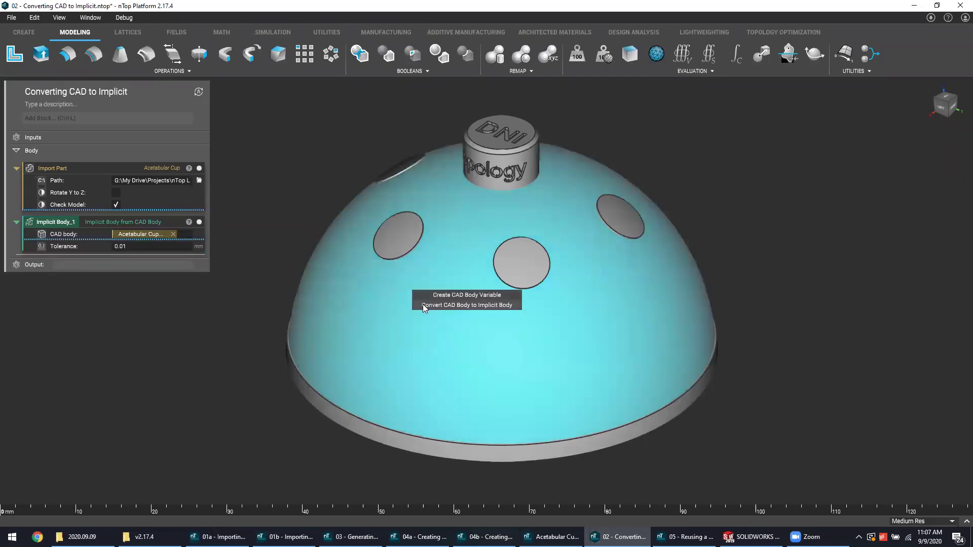
pyautogui.click(426, 306)
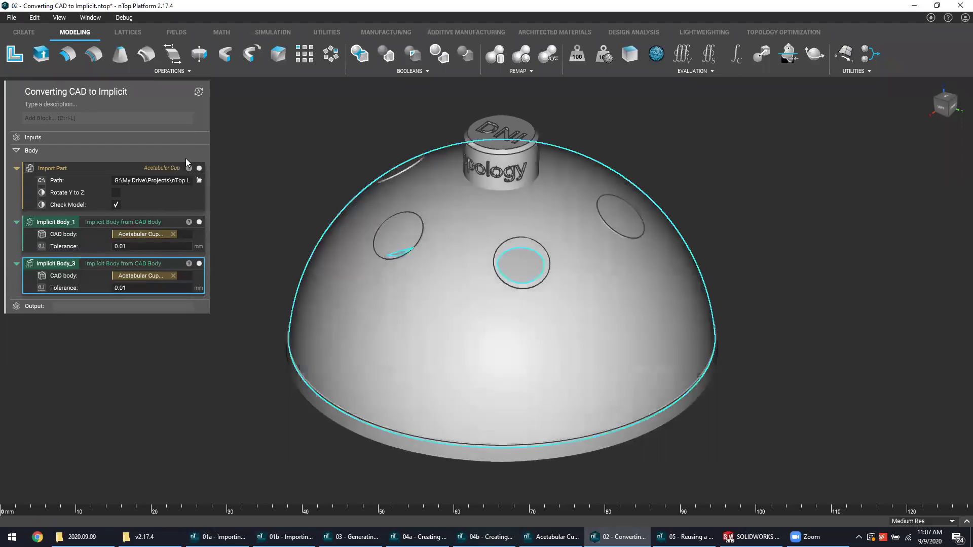
# - Hide the original CAD import so only the implicit cup shows
pyautogui.click(199, 168)
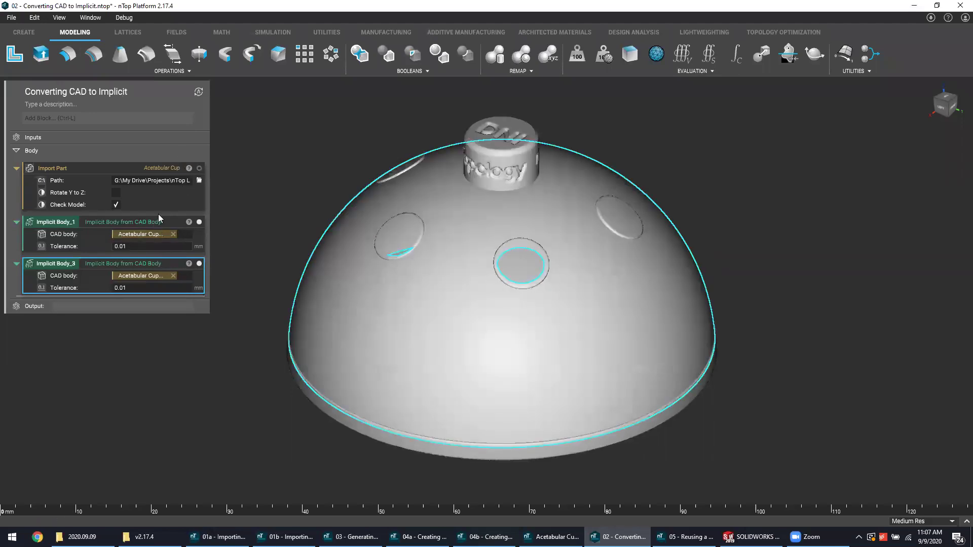
pyautogui.click(301, 236)
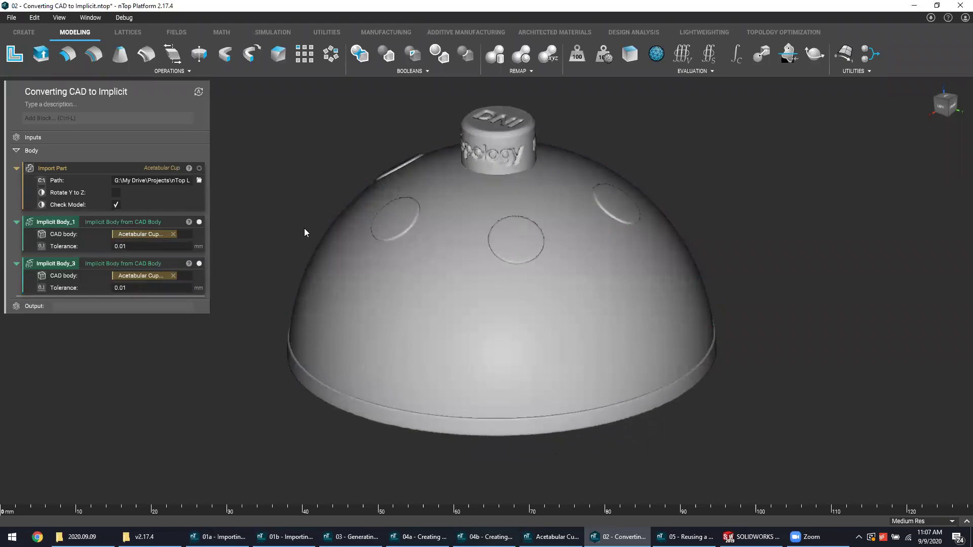
pyautogui.moveTo(306, 230); pyautogui.dragTo(314, 247, button='right')
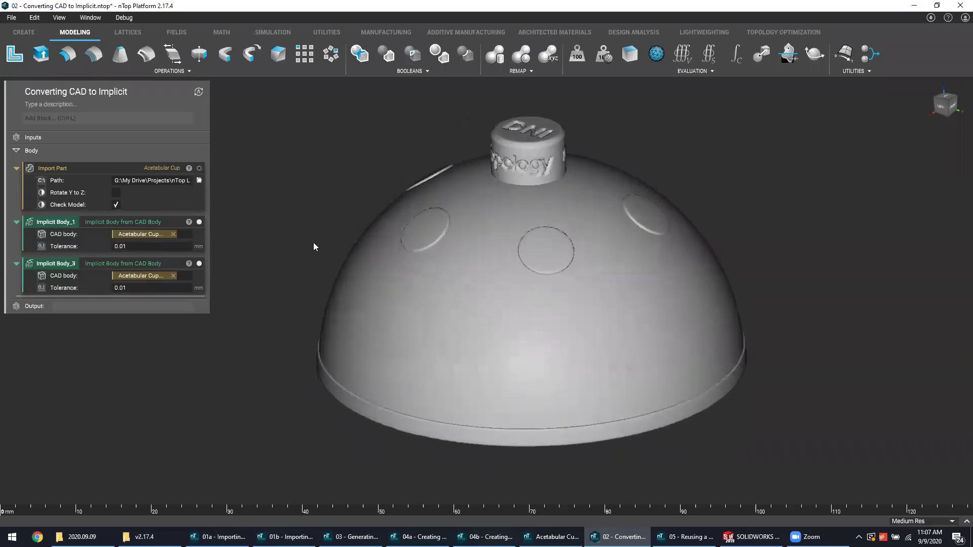
# - Rename the implicit bodies 'Solid Region' and 'Lattice Design Region'
pyautogui.doubleClick(64, 223)
pyautogui.write('Solid Region')
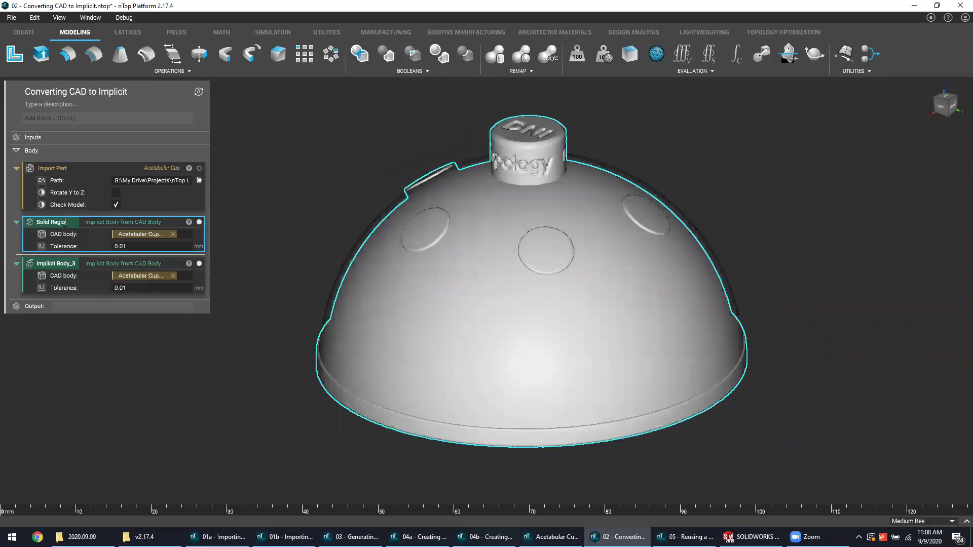
pyautogui.press('Return')
pyautogui.doubleClick(52, 263)
pyautogui.write('Lat')
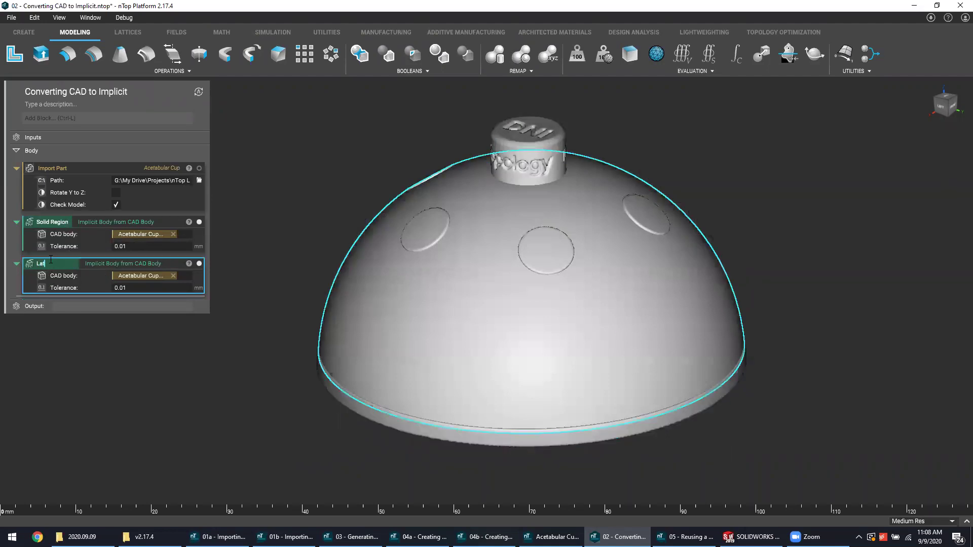
pyautogui.write('tice Design Region')
pyautogui.press('Return')
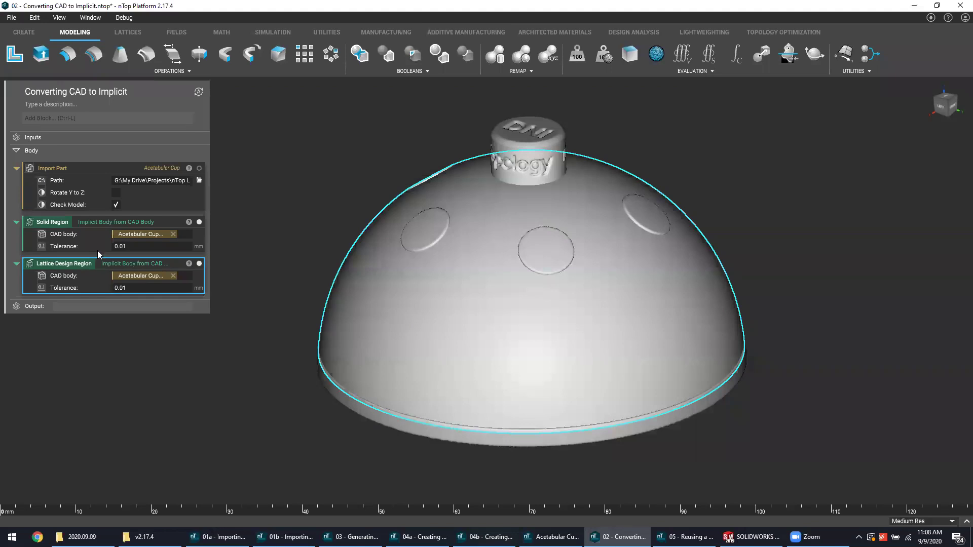
pyautogui.click(256, 192)
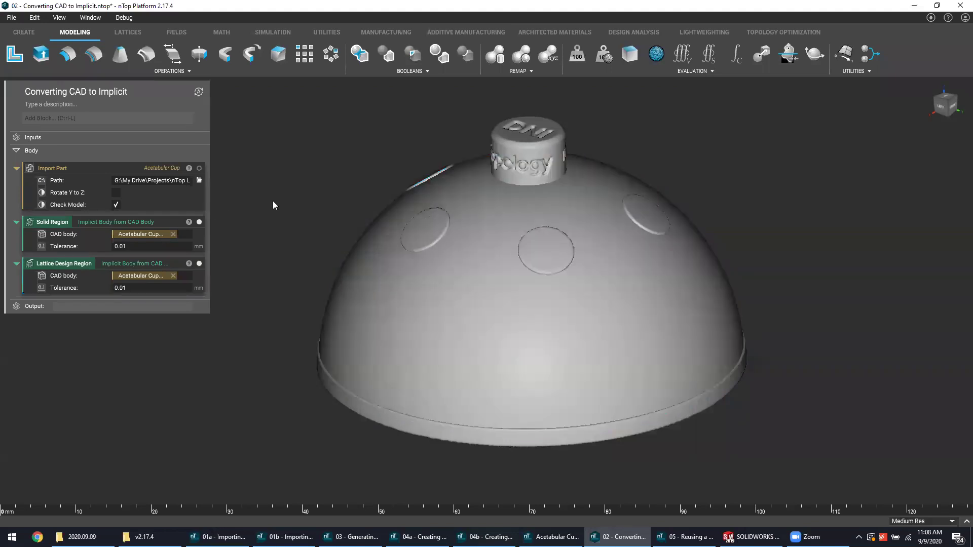
pyautogui.moveTo(278, 213); pyautogui.dragTo(413, 226, button='right')
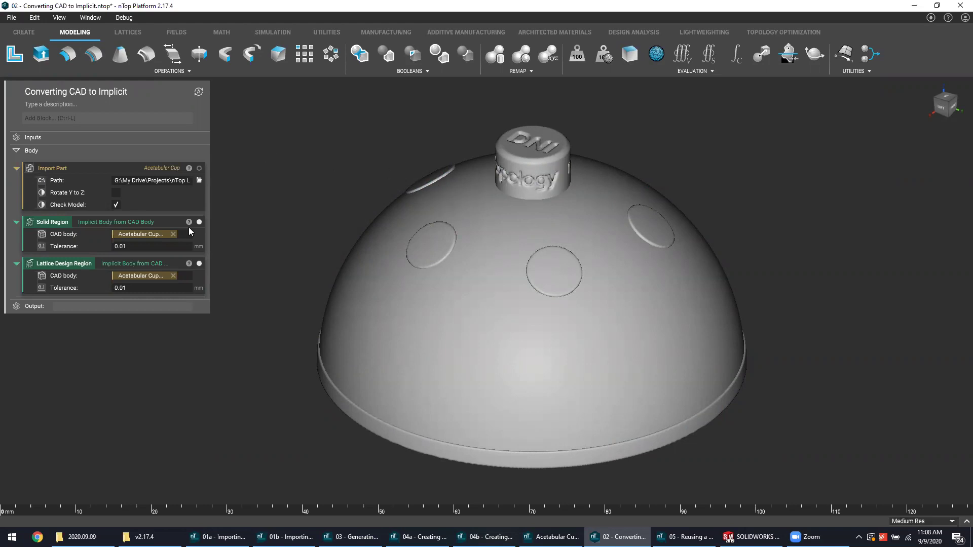
# - Set the Solid Region tolerance to 0.001 mm
pyautogui.click(155, 247)
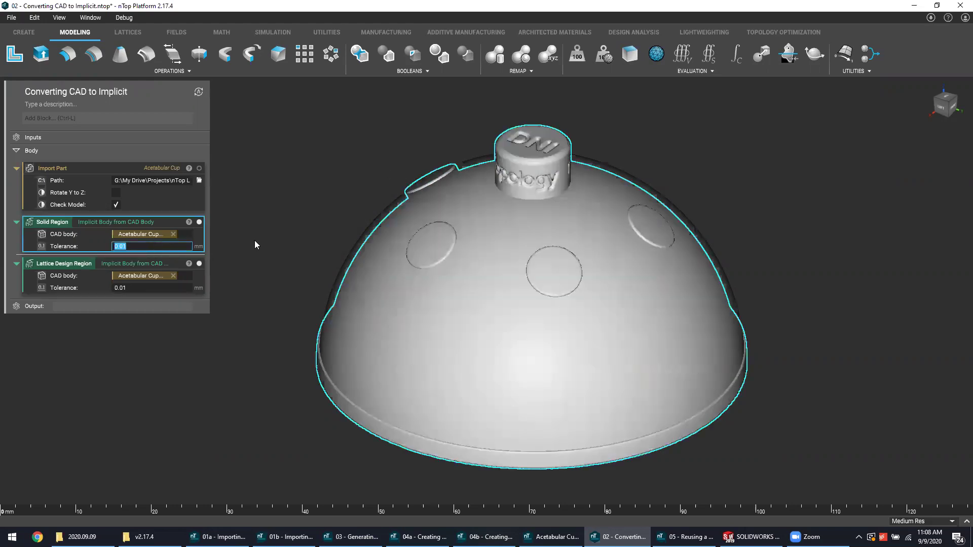
pyautogui.click(344, 251)
pyautogui.click(182, 246)
pyautogui.click(183, 246)
pyautogui.press('BackSpace')
pyautogui.write('01')
pyautogui.press('Return')
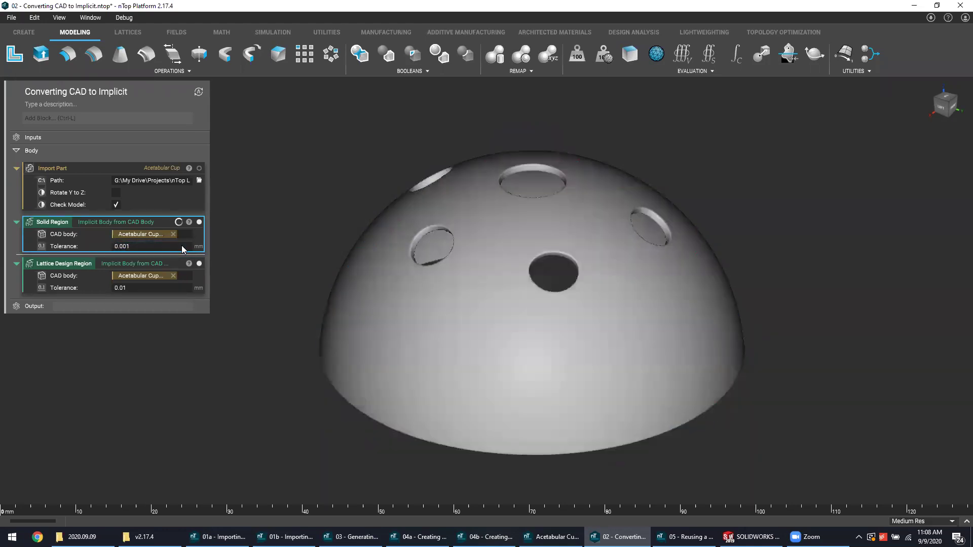
# - Set the Lattice Design Region tolerance to 0.001 mm and let the cup recompute
pyautogui.click(160, 288)
pyautogui.click(162, 288)
pyautogui.write('0')
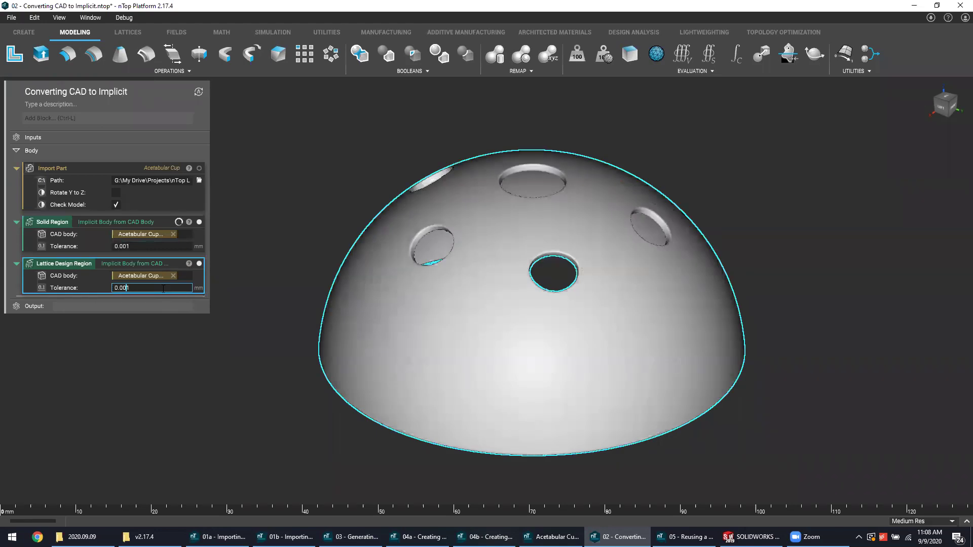
pyautogui.press('Return')
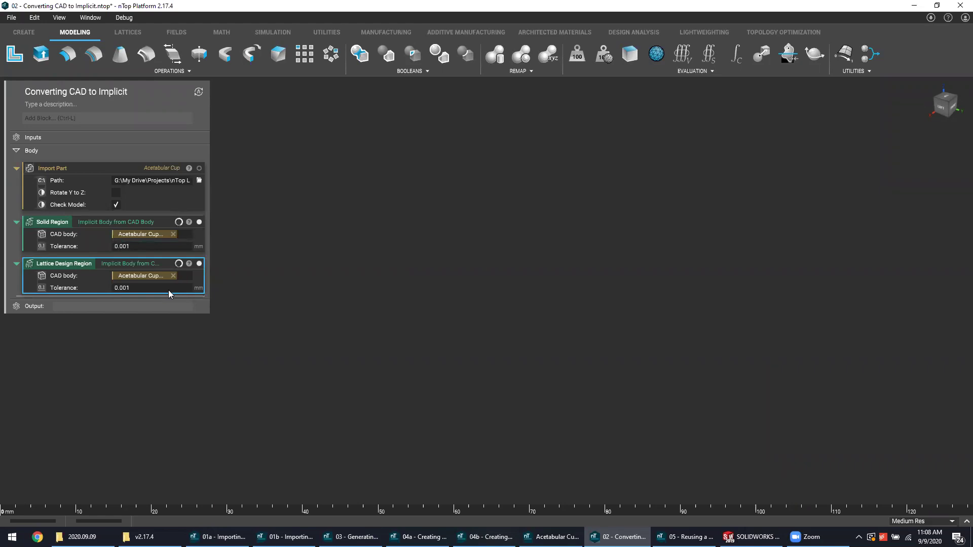
pyautogui.click(259, 251)
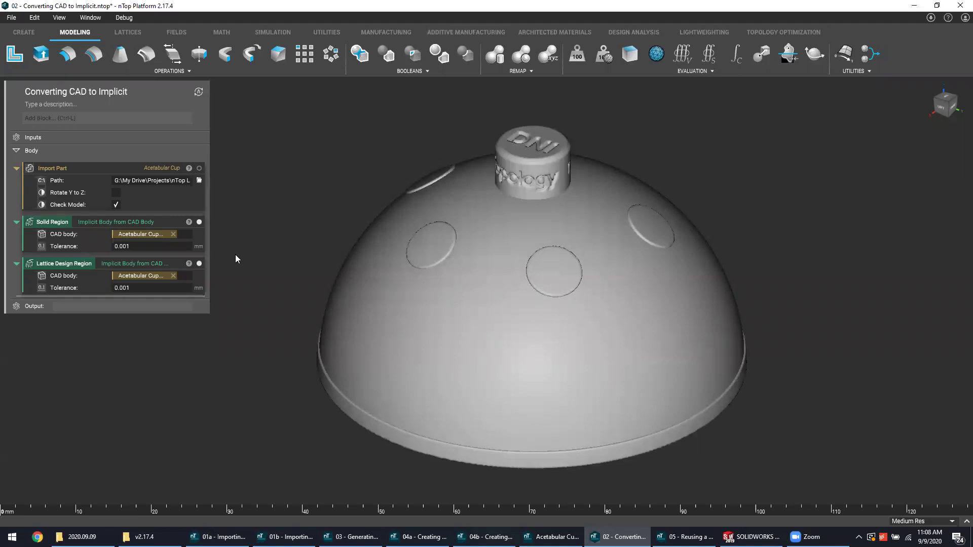
# - Colour the Lattice Design Region salmon
pyautogui.click(188, 264)
pyautogui.click(336, 264)
pyautogui.click(285, 278)
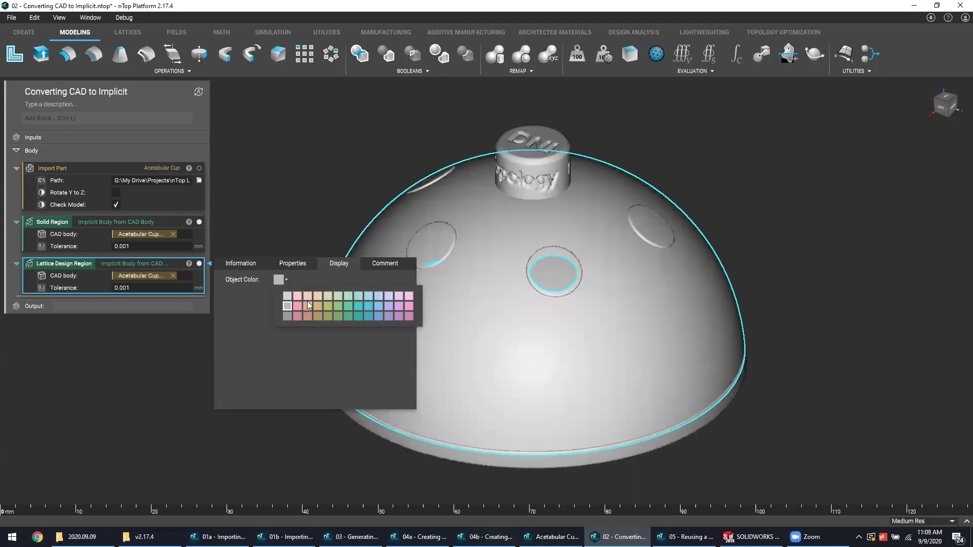
pyautogui.click(307, 304)
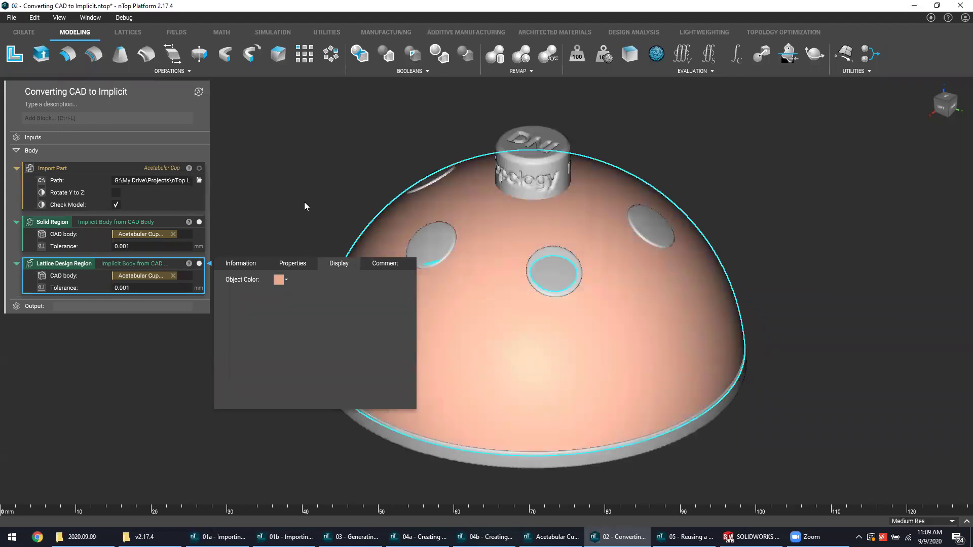
pyautogui.click(298, 164)
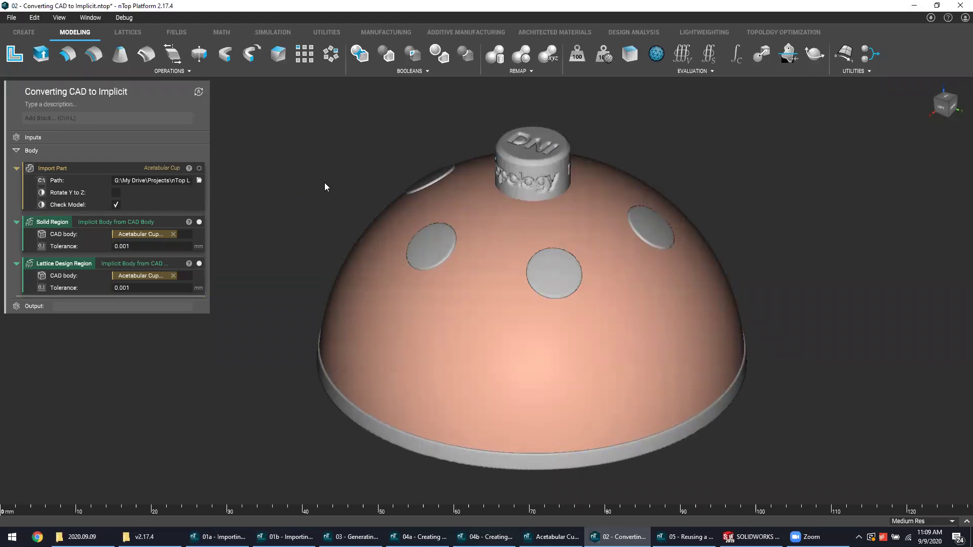
# - Add a Trabecular Lattice on Lattice Design Region with 0.800 mm pores and 0.300 mm beams
pyautogui.click(182, 117)
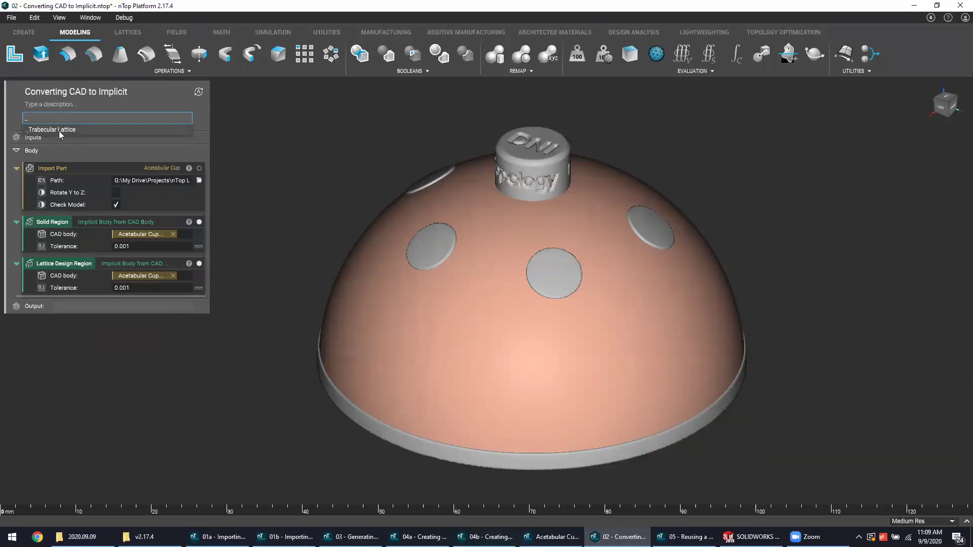
pyautogui.click(59, 131)
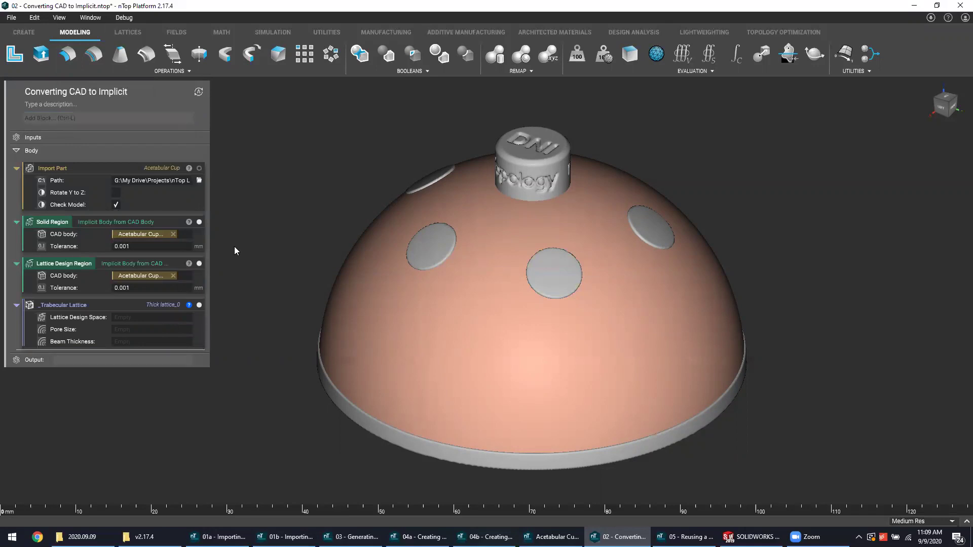
pyautogui.click(122, 307)
pyautogui.moveTo(86, 264); pyautogui.dragTo(152, 318)
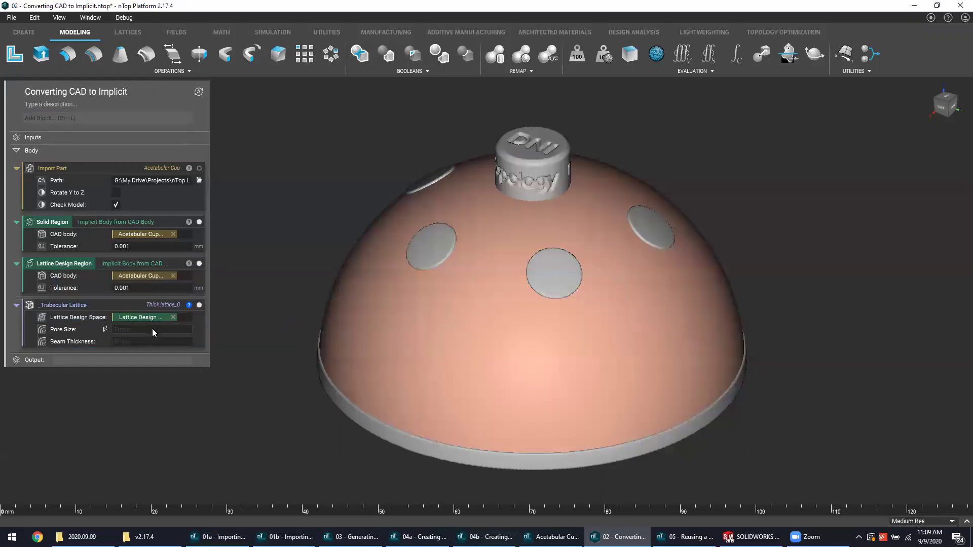
pyautogui.click(152, 329)
pyautogui.write('0.800mm')
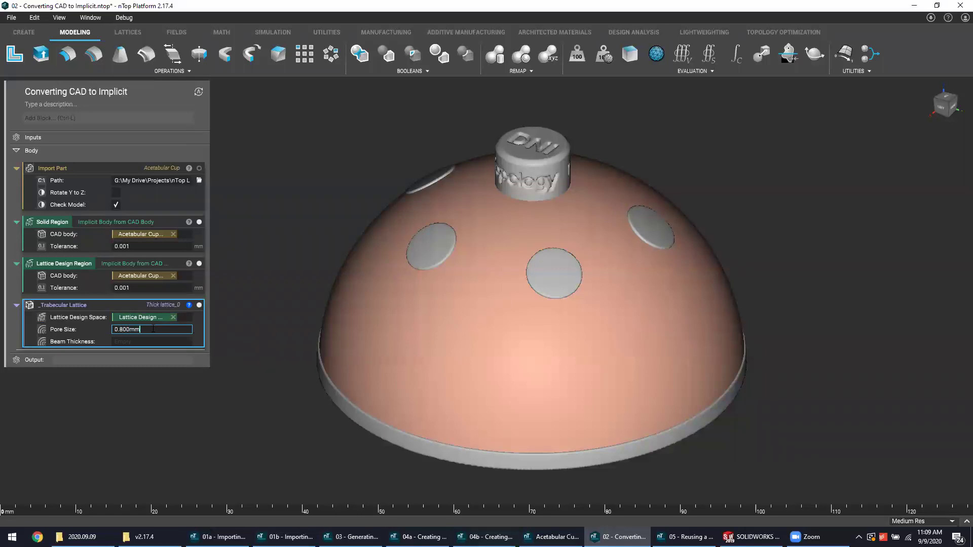
pyautogui.click(161, 344)
pyautogui.write('0.3')
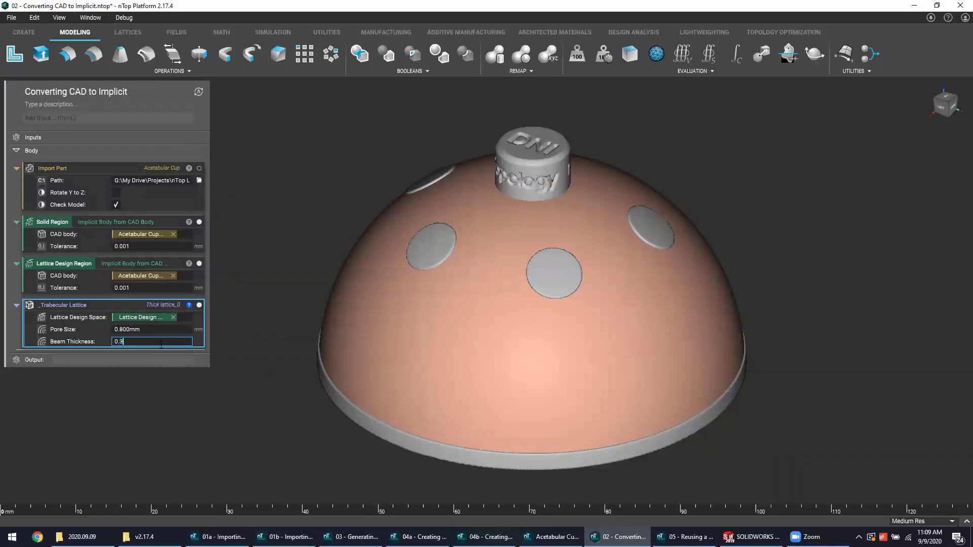
pyautogui.write('00mm')
pyautogui.press('Return')
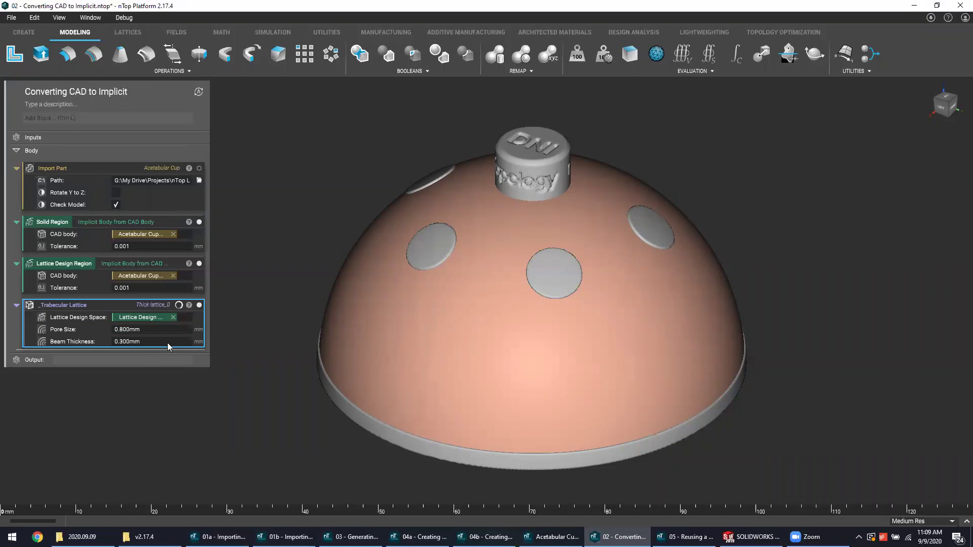
pyautogui.click(264, 301)
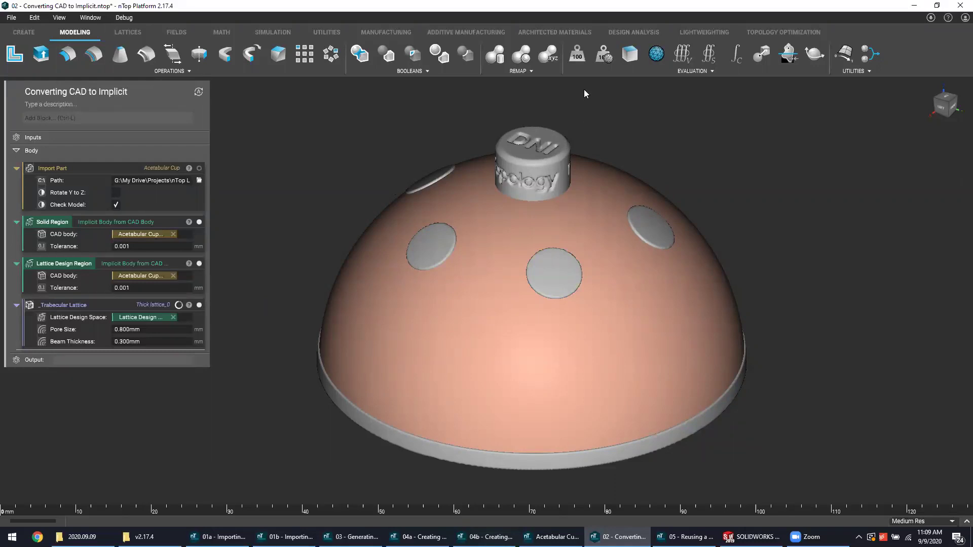
# - Browse the Architected Materials lattice list, then hide Lattice Design Region to reveal the lattice
pyautogui.click(563, 31)
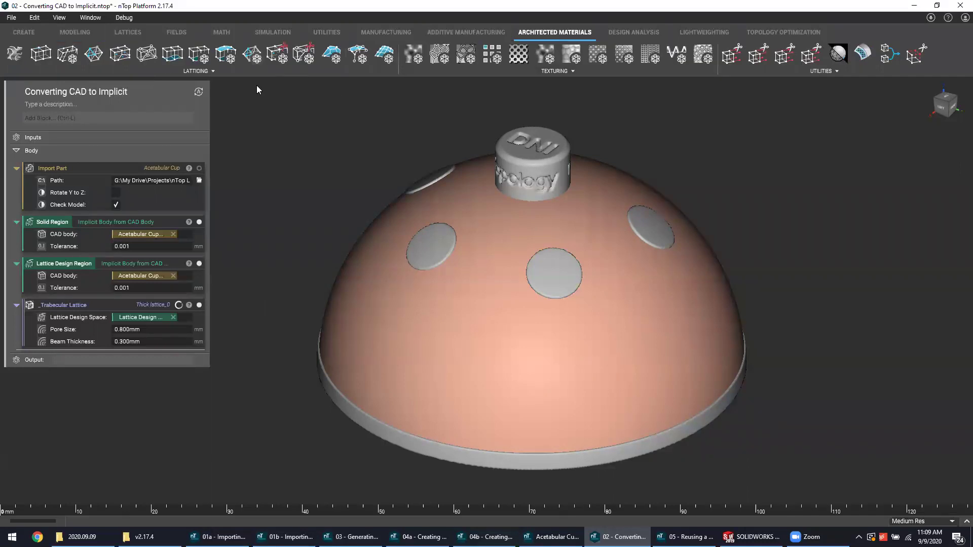
pyautogui.click(195, 74)
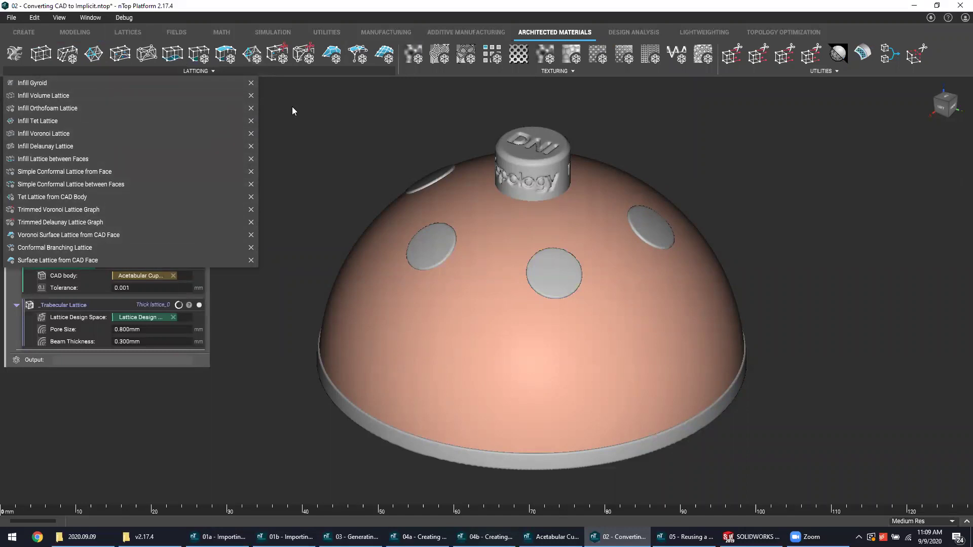
pyautogui.click(304, 120)
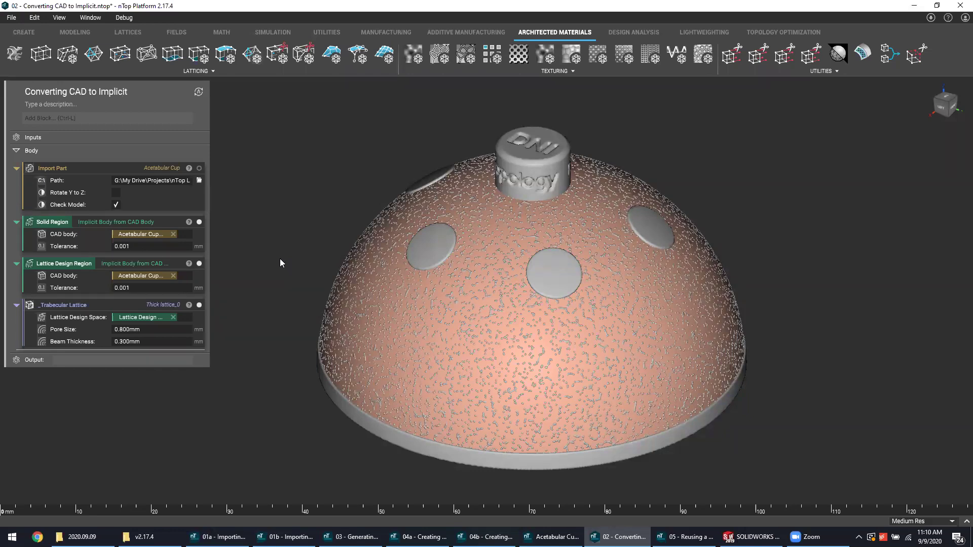
pyautogui.click(199, 264)
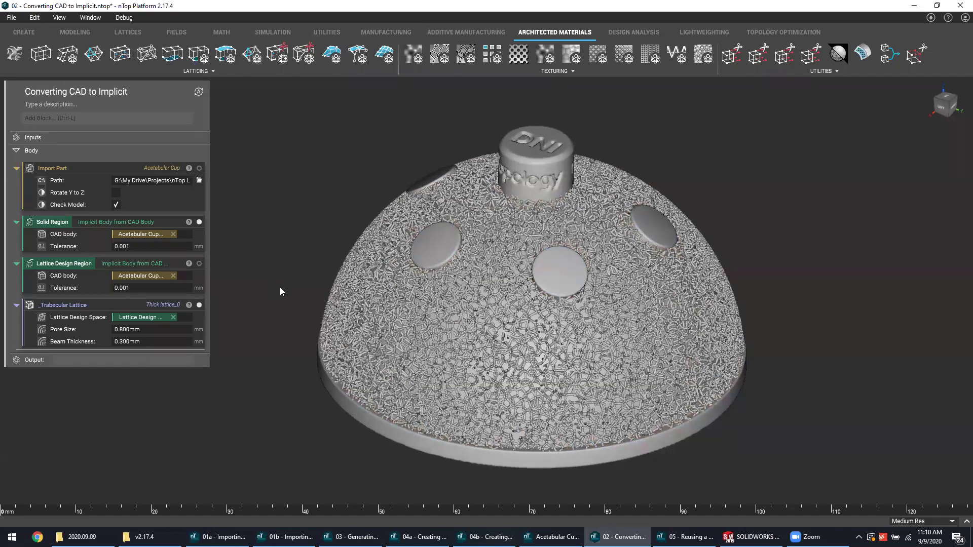
pyautogui.moveTo(304, 274); pyautogui.dragTo(452, 257, button='right')
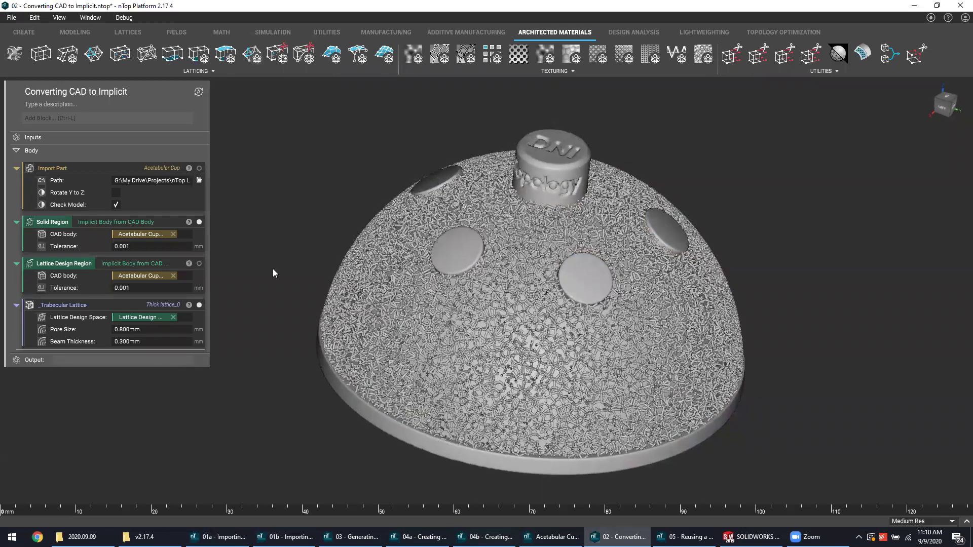
pyautogui.scroll(2, 230, 290)
# - Colour the Trabecular Lattice salmon
pyautogui.click(199, 304)
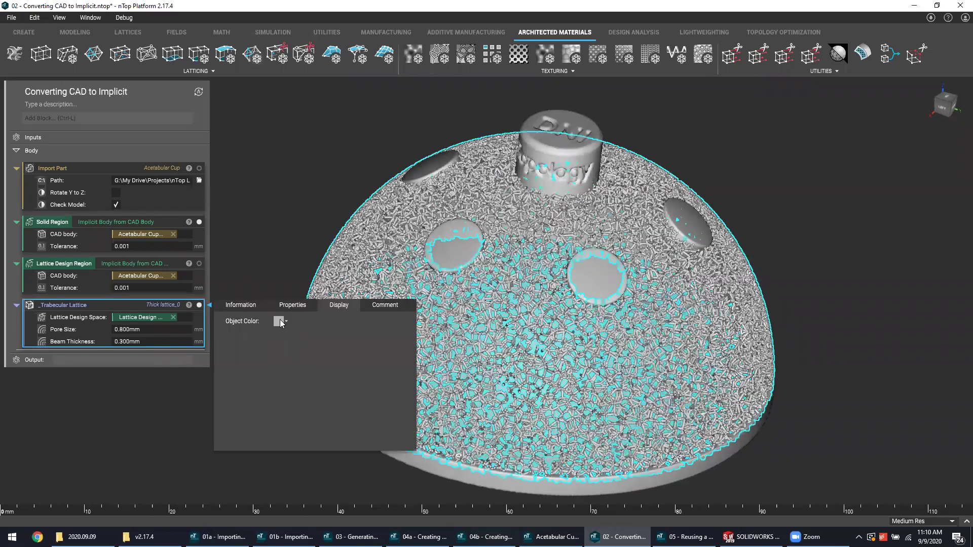
pyautogui.click(279, 320)
pyautogui.click(315, 248)
pyautogui.click(338, 196)
# - Zoom in to inspect the salmon lattice struts, then zoom back out
pyautogui.moveTo(335, 193); pyautogui.dragTo(319, 216, button='right')
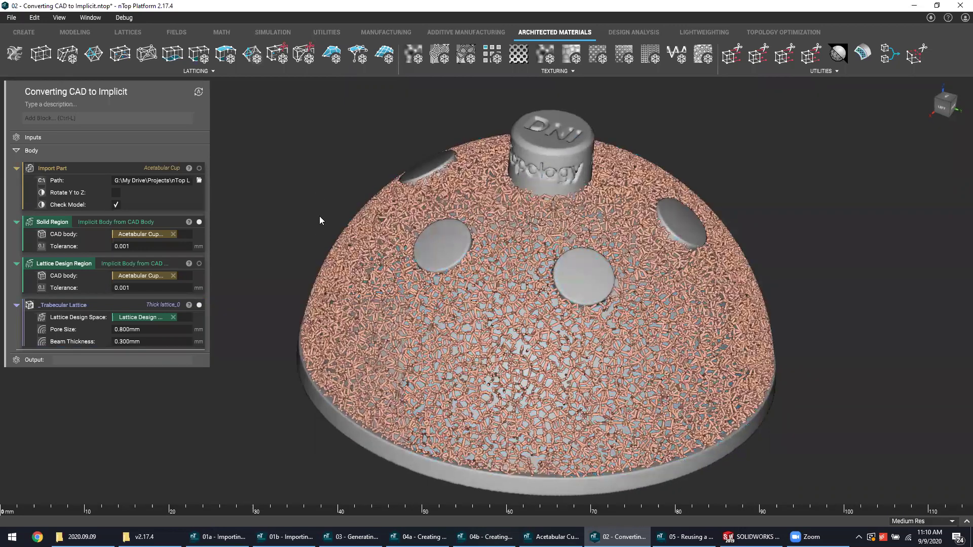
pyautogui.scroll(3, 397, 295)
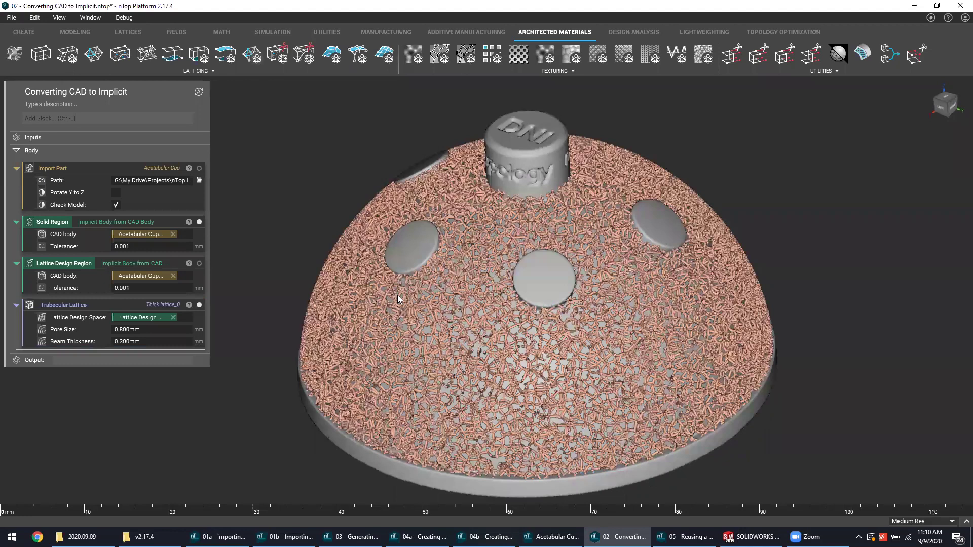
pyautogui.scroll(3, 398, 299)
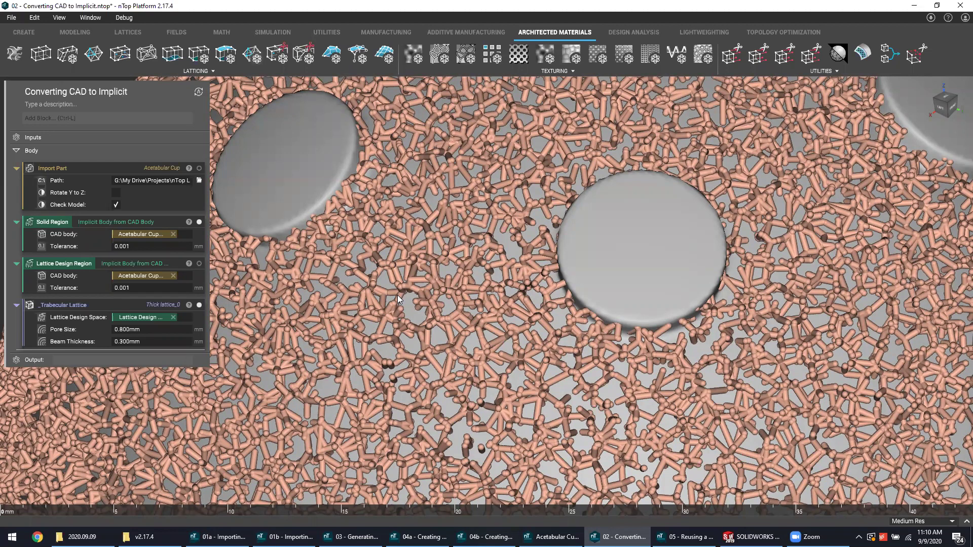
pyautogui.scroll(-1, 549, 306)
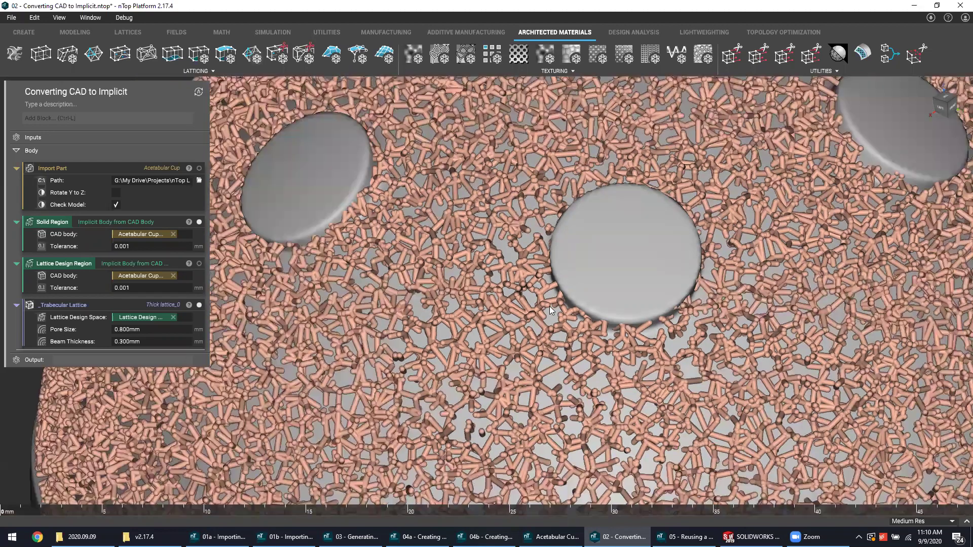
pyautogui.scroll(-3, 549, 306)
pyautogui.scroll(-3, 549, 306)
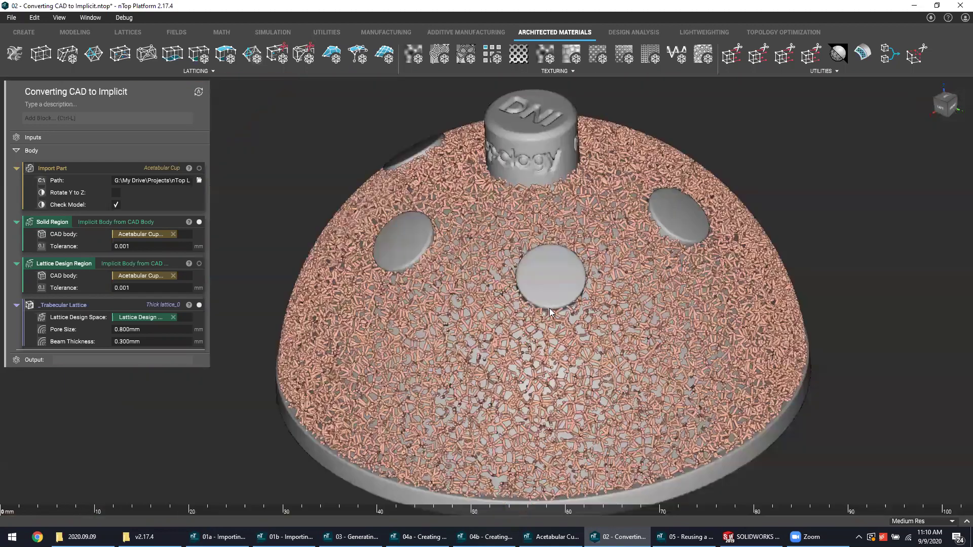
pyautogui.moveTo(547, 288); pyautogui.dragTo(546, 283, button='middle')
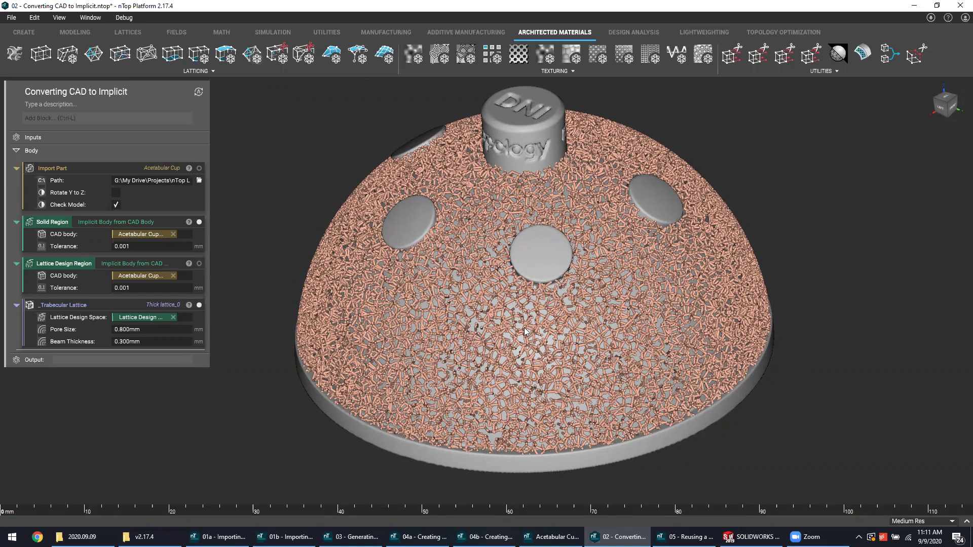
pyautogui.click(418, 537)
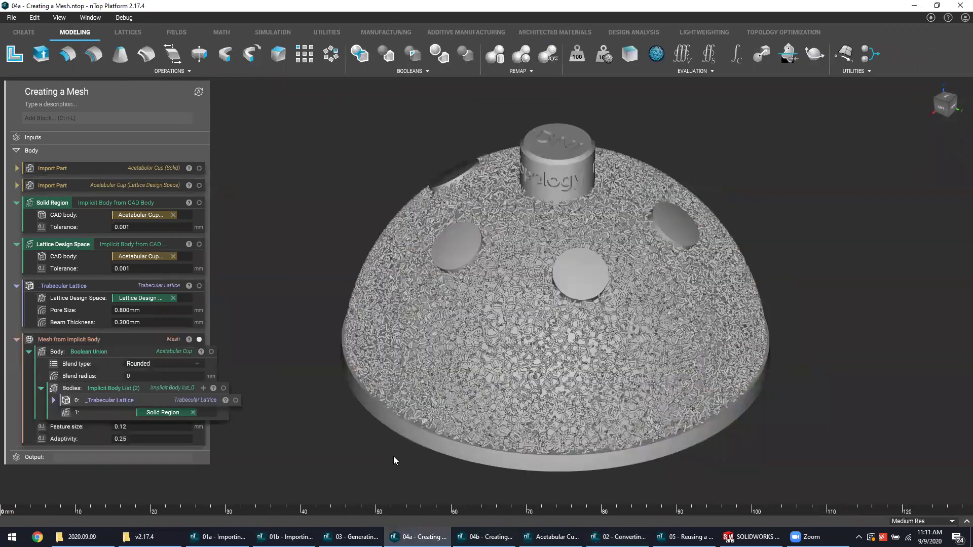
pyautogui.scroll(5, 634, 266)
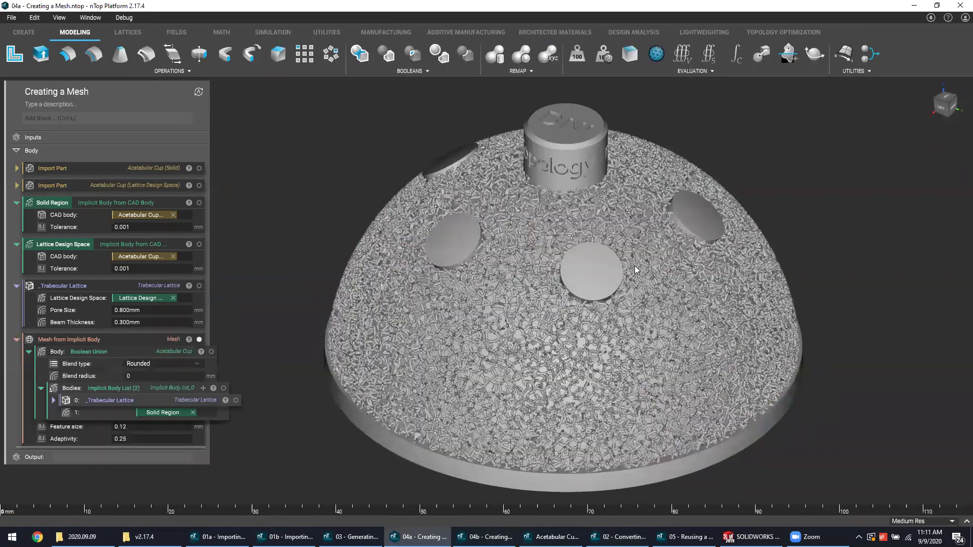
pyautogui.scroll(10, 546, 224)
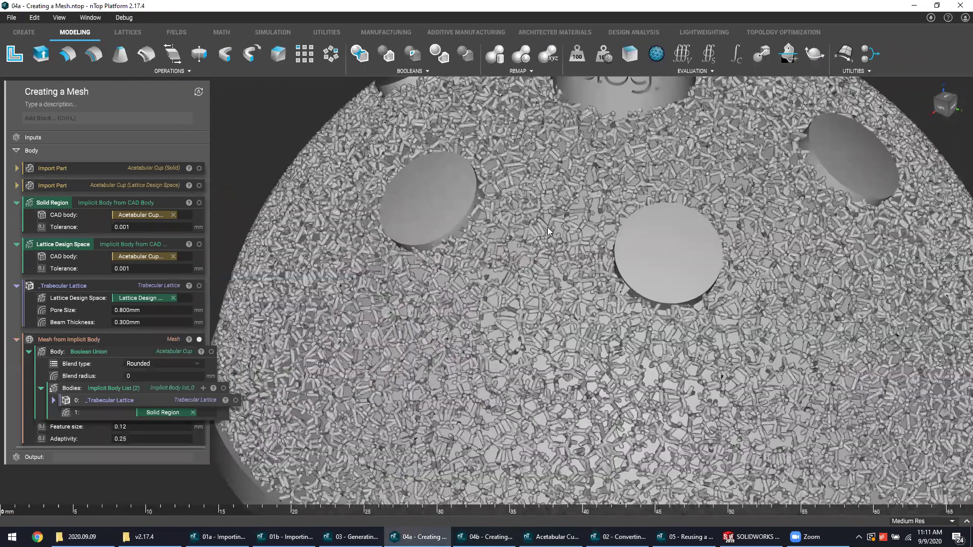
pyautogui.scroll(3, 546, 224)
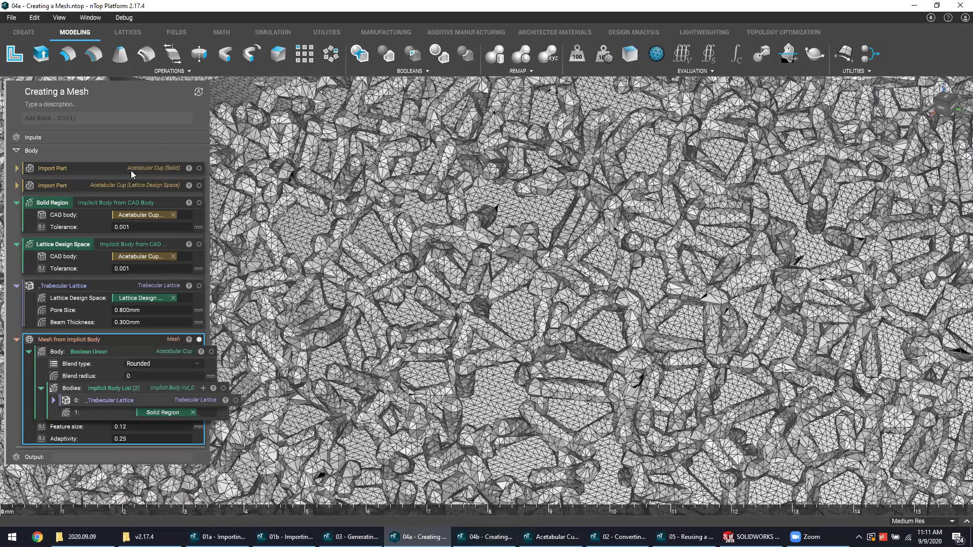
pyautogui.click(131, 185)
pyautogui.click(141, 167)
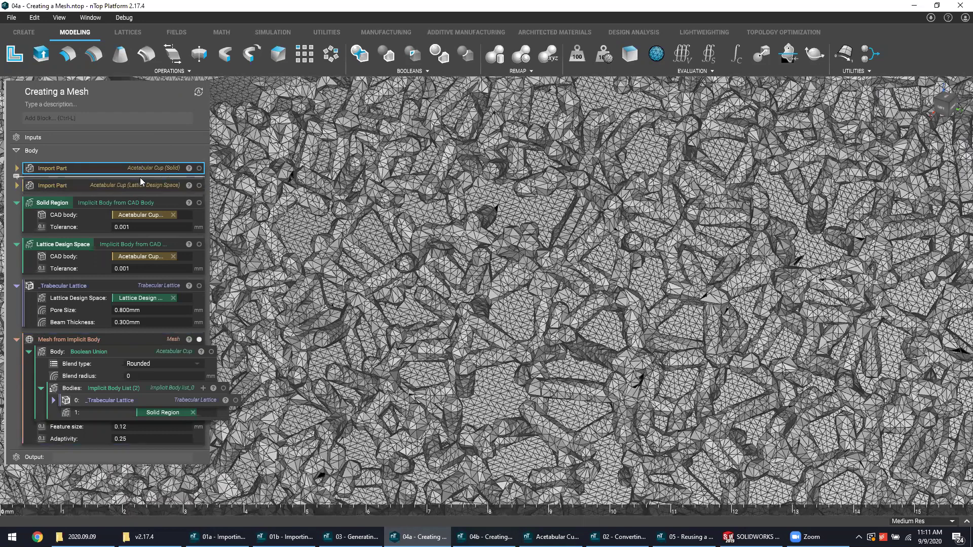
pyautogui.click(135, 215)
pyautogui.click(131, 258)
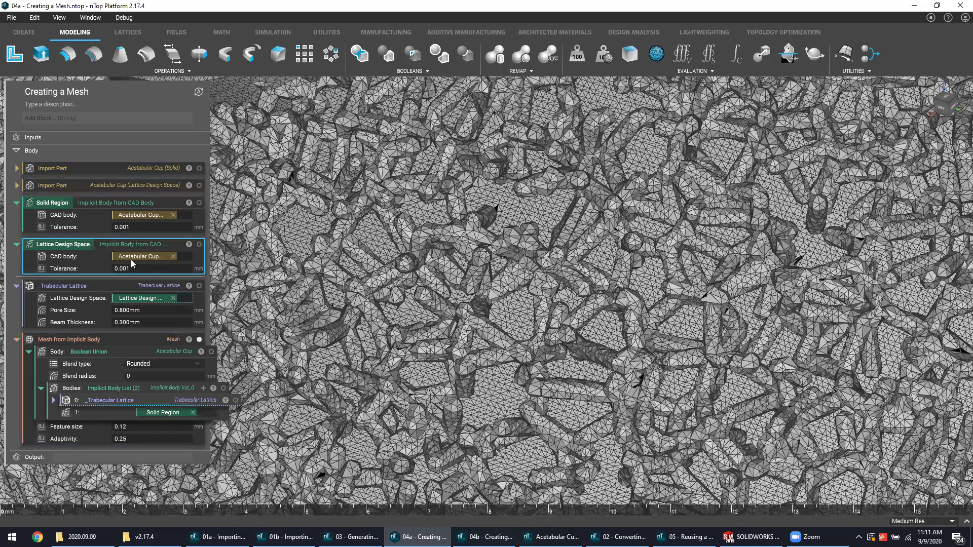
pyautogui.click(136, 286)
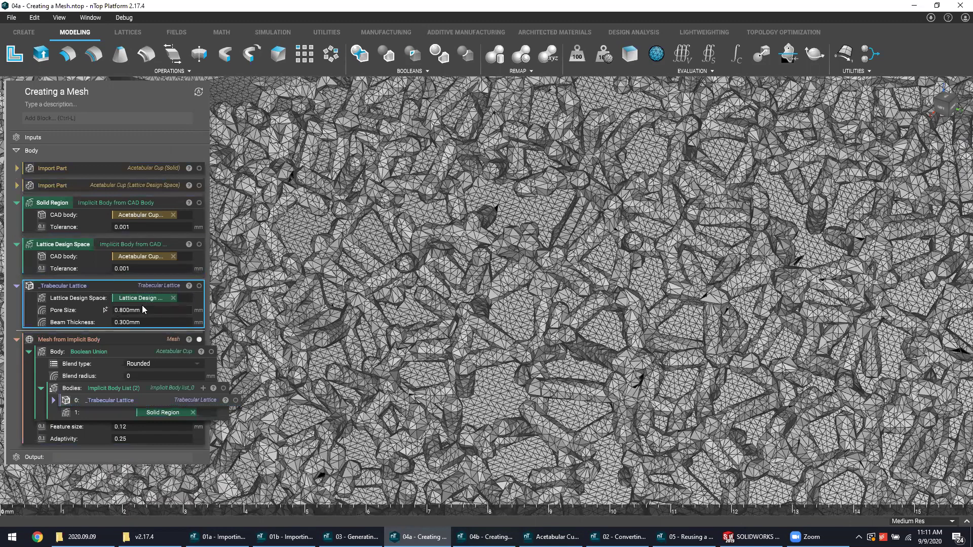
pyautogui.click(134, 350)
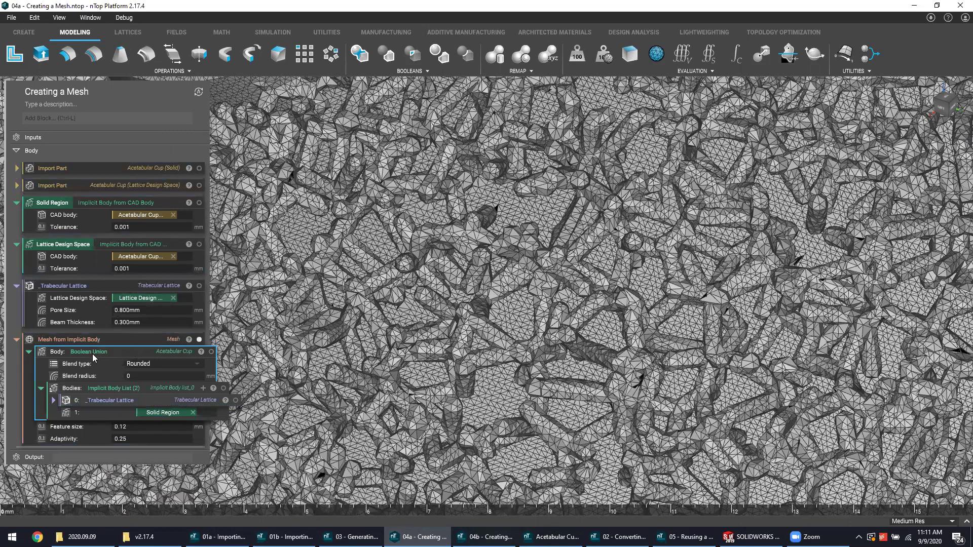
pyautogui.click(143, 338)
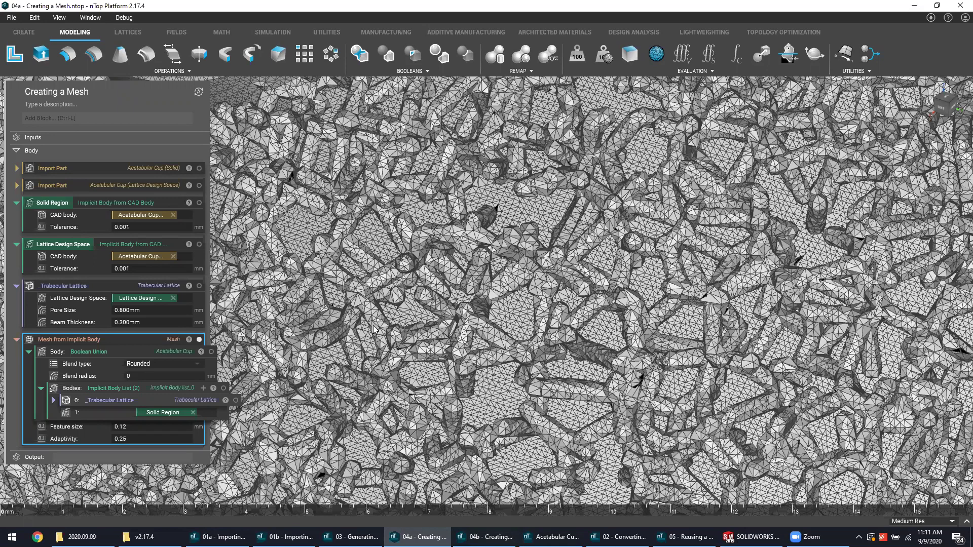
pyautogui.scroll(-3, 375, 330)
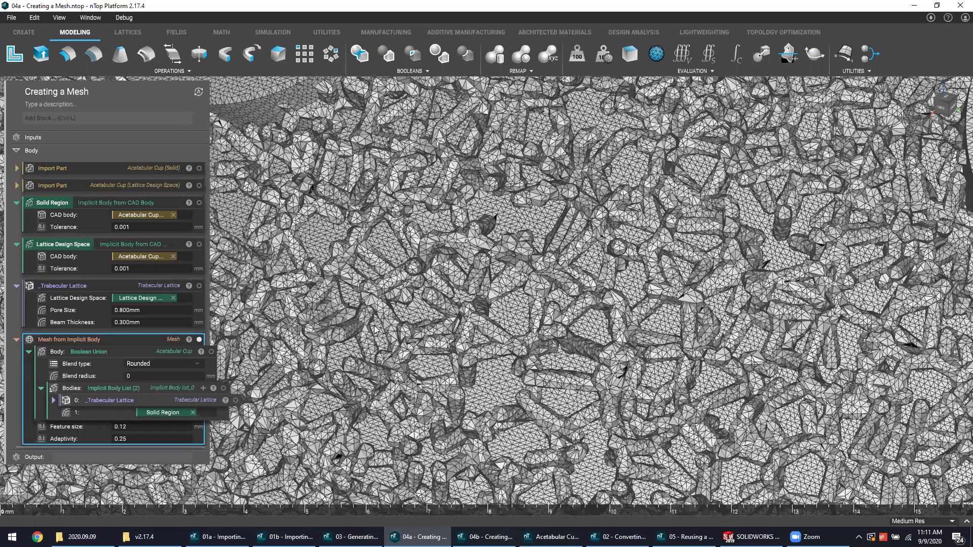
pyautogui.scroll(-5, 375, 331)
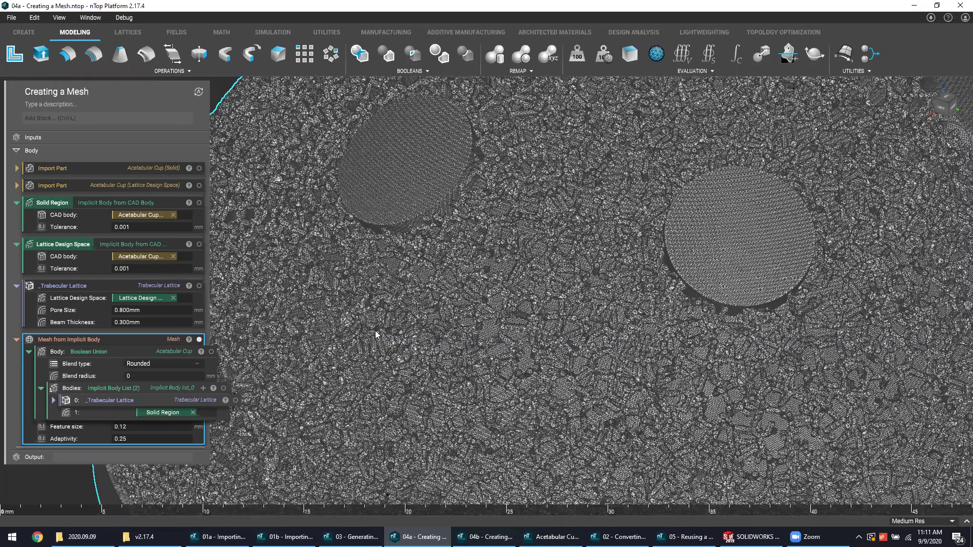
pyautogui.scroll(-1, 375, 329)
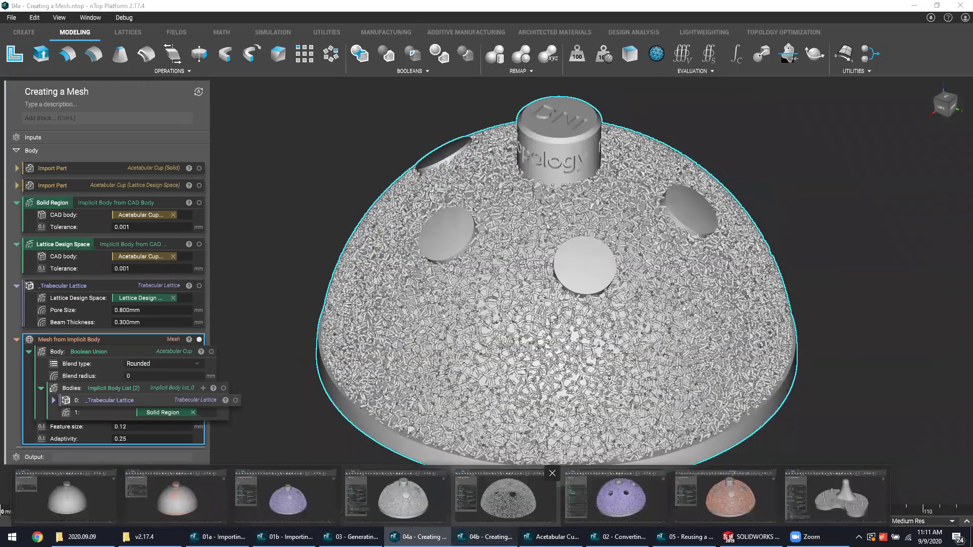
# - Open the 04b file and zoom and pan across the 0.1-voxel lattice mesh
pyautogui.click(485, 536)
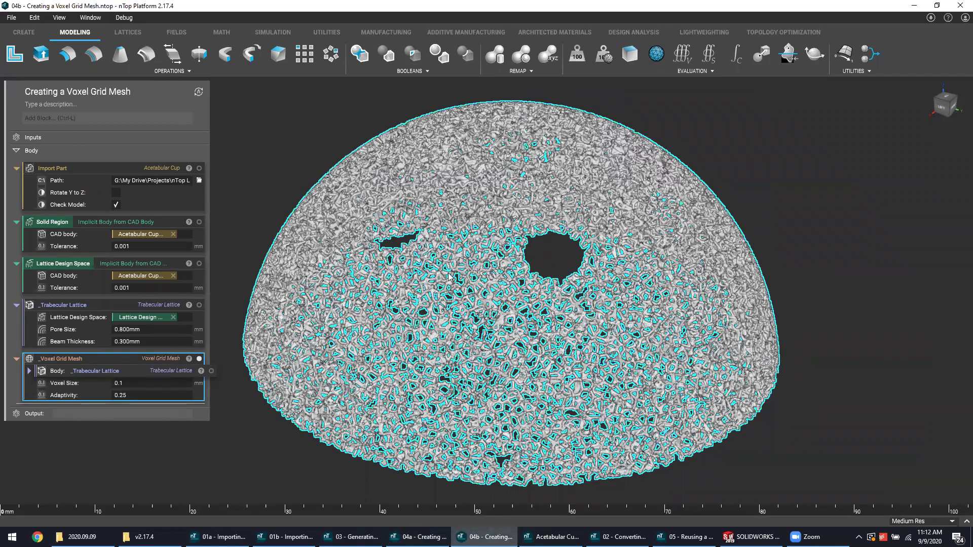
pyautogui.scroll(1, 464, 238)
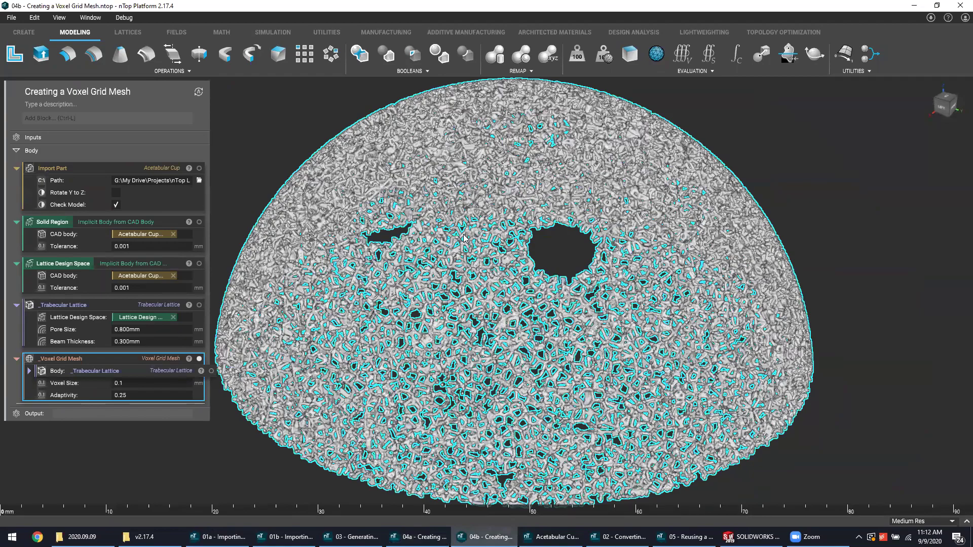
pyautogui.scroll(5, 464, 237)
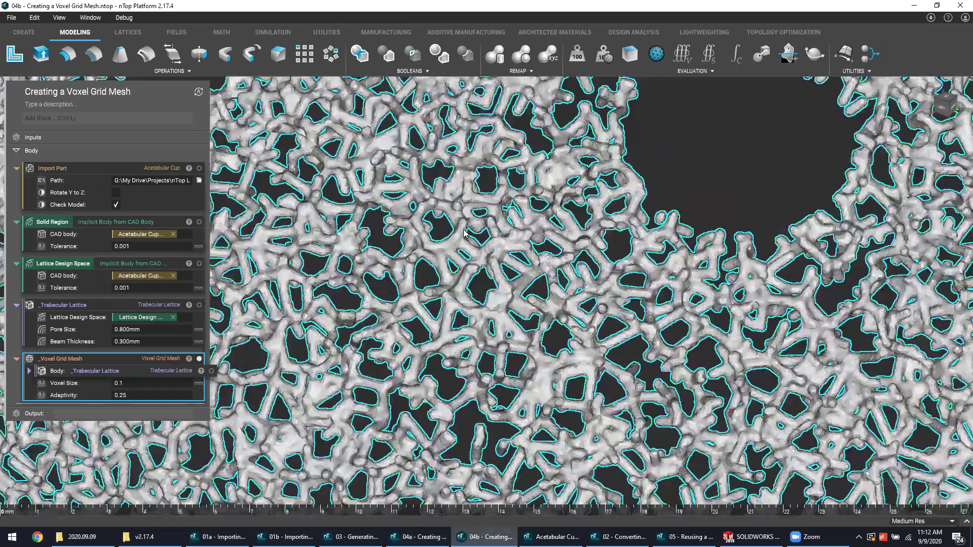
pyautogui.scroll(2, 463, 233)
pyautogui.moveTo(464, 235); pyautogui.dragTo(529, 279, button='middle')
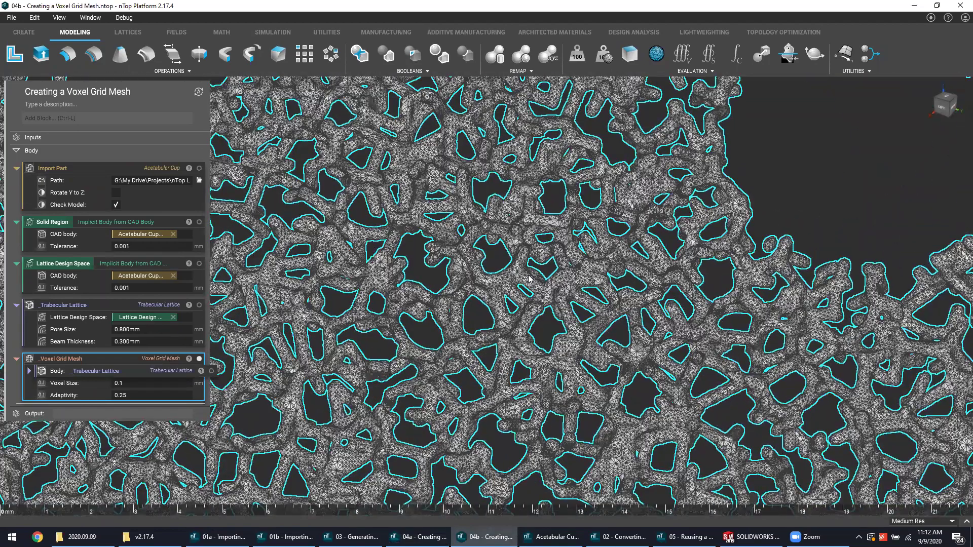
pyautogui.scroll(1, 529, 279)
pyautogui.scroll(3, 529, 279)
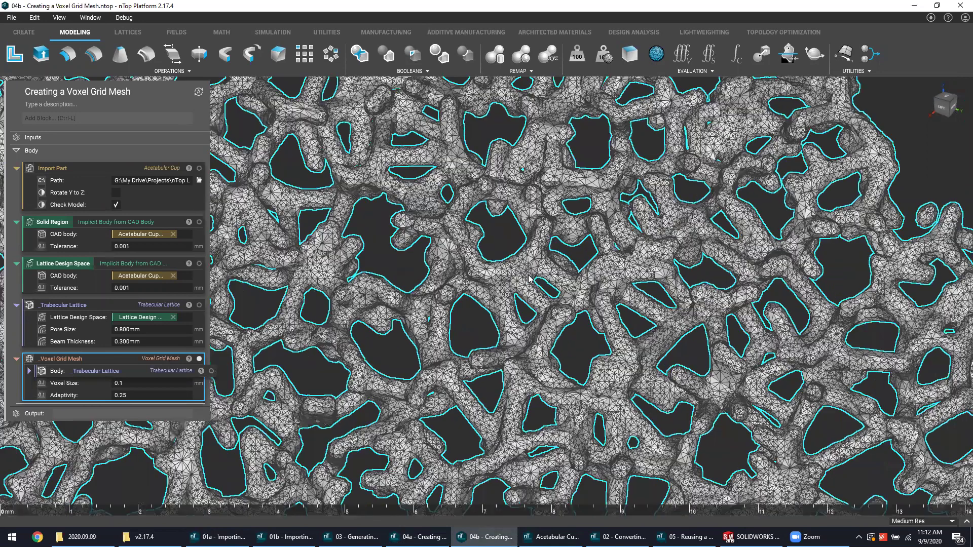
pyautogui.scroll(2, 528, 278)
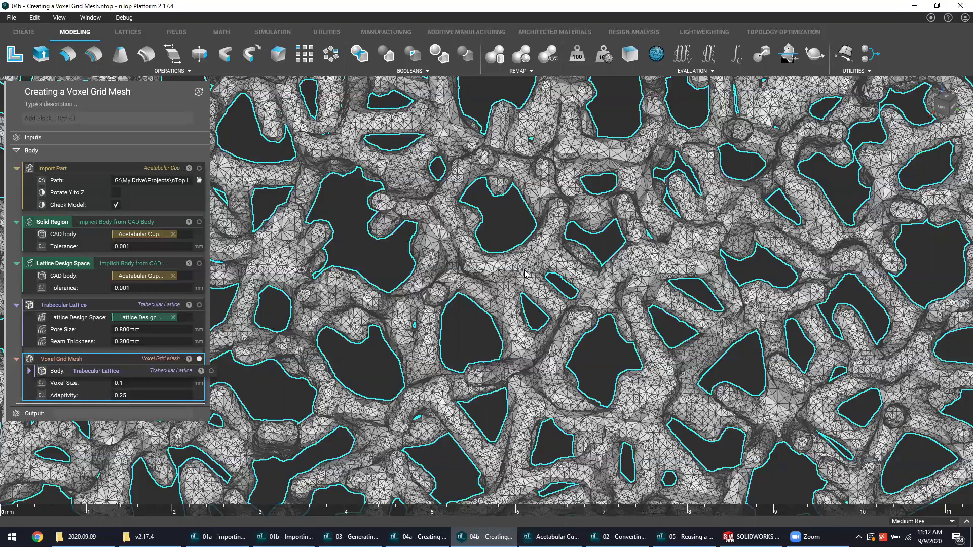
pyautogui.scroll(-2, 526, 274)
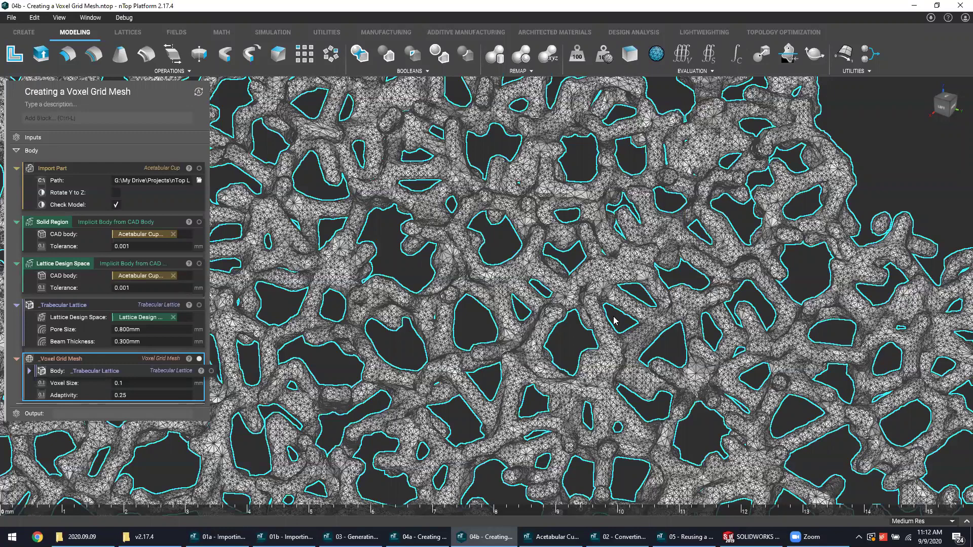
pyautogui.scroll(-3, 614, 320)
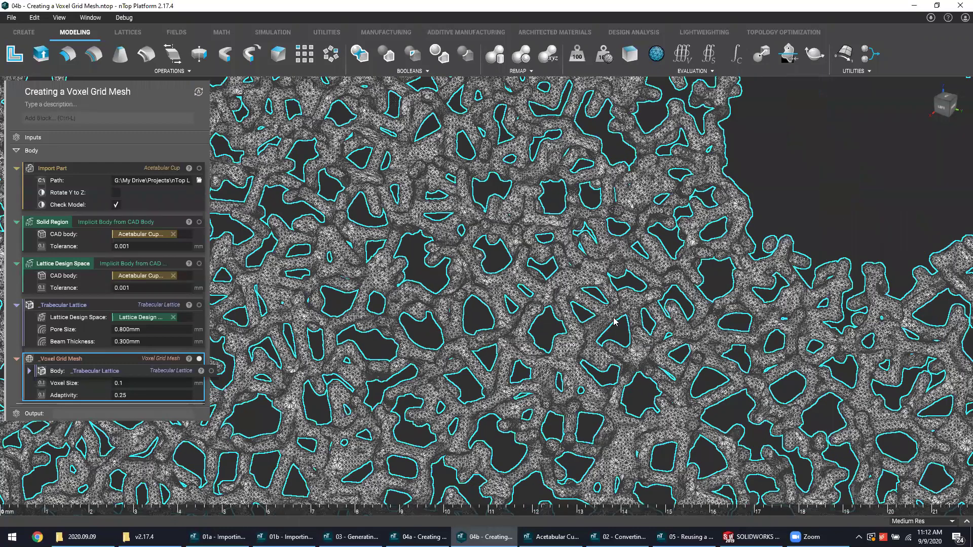
pyautogui.scroll(-5, 614, 321)
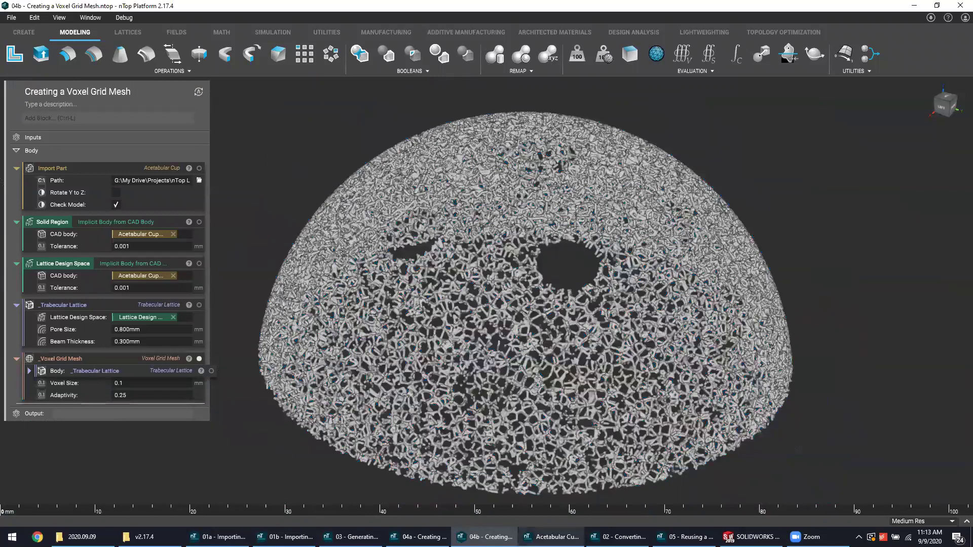
# - Inspect the Acetabular Cup's purple lattice around the holes, then switch to the Reusing a Design Workflow file
pyautogui.click(553, 536)
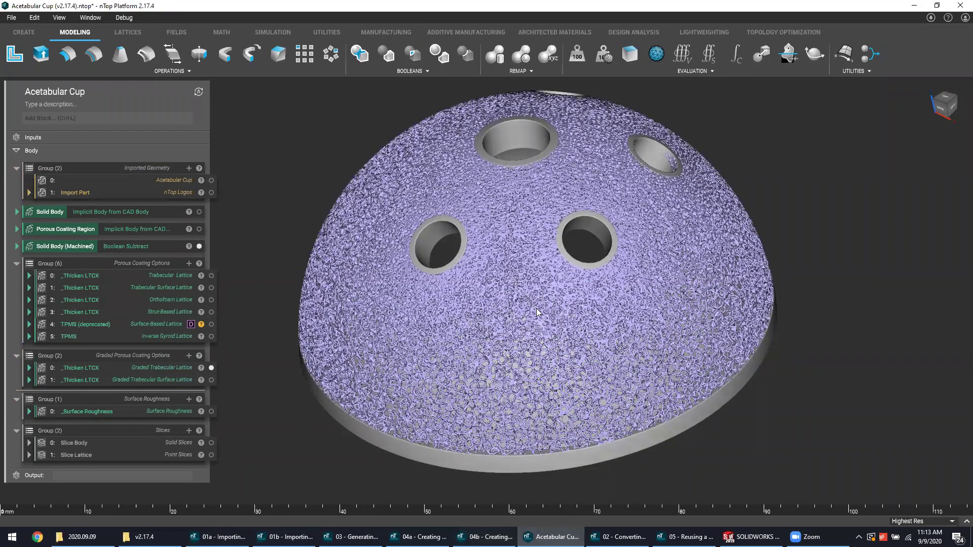
pyautogui.moveTo(479, 274); pyautogui.dragTo(462, 258)
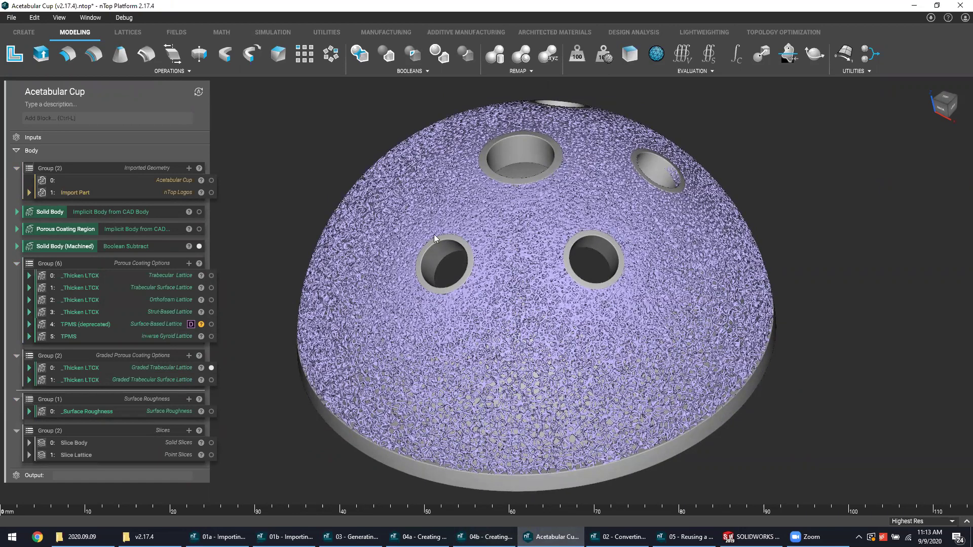
pyautogui.scroll(5, 544, 263)
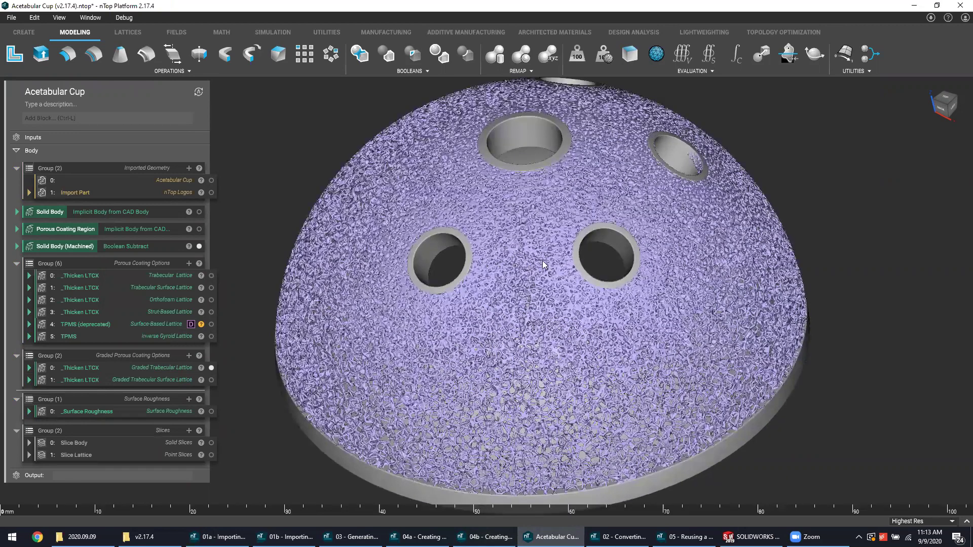
pyautogui.scroll(4, 544, 263)
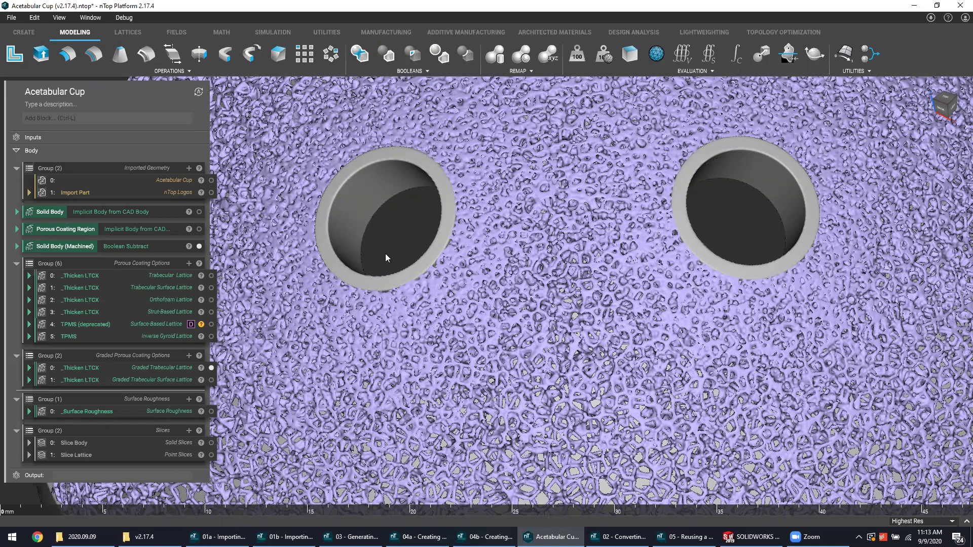
pyautogui.scroll(-1, 385, 258)
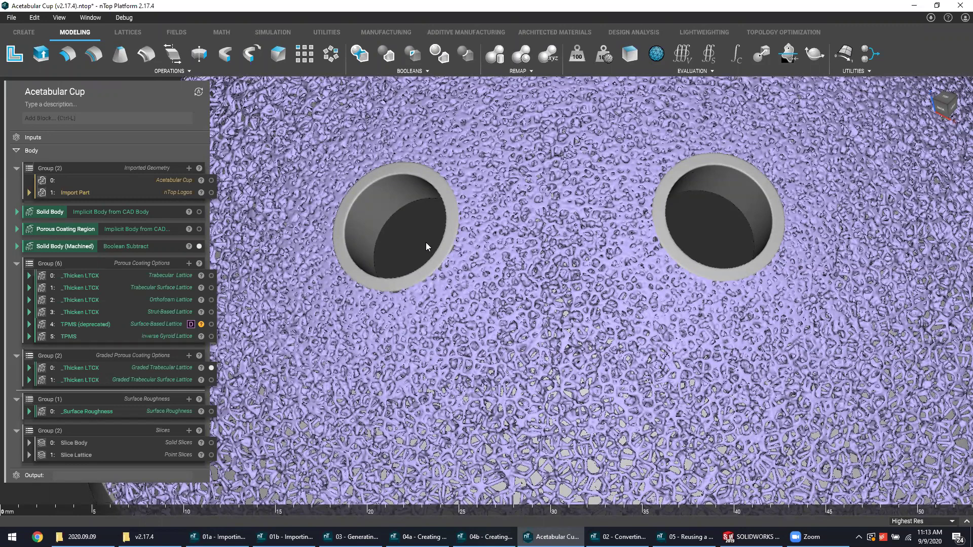
pyautogui.scroll(-6, 425, 243)
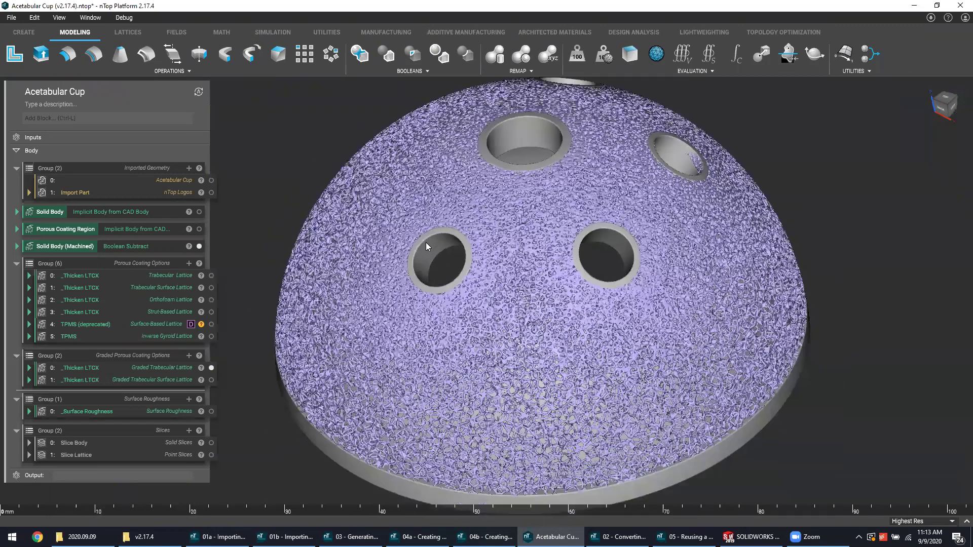
pyautogui.moveTo(426, 229); pyautogui.dragTo(441, 250, button='right')
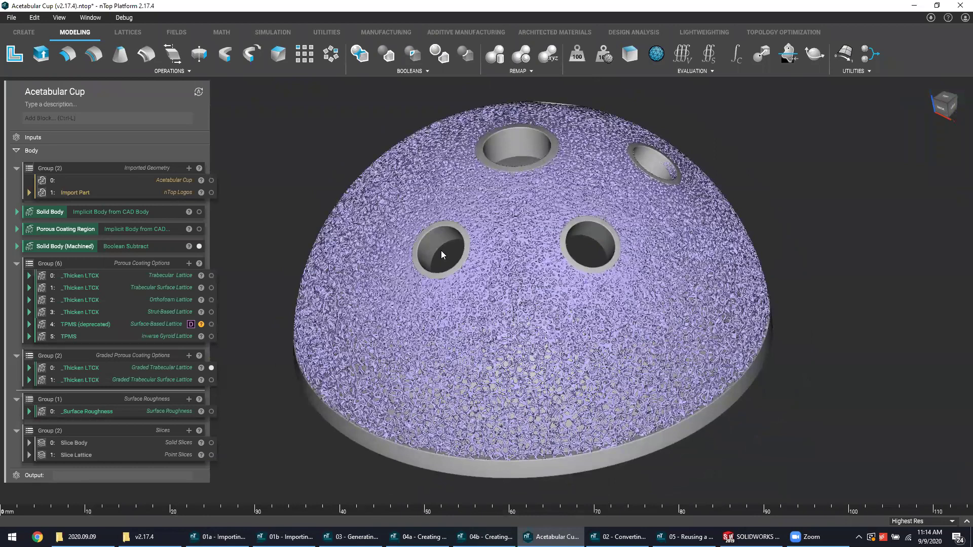
pyautogui.click(685, 536)
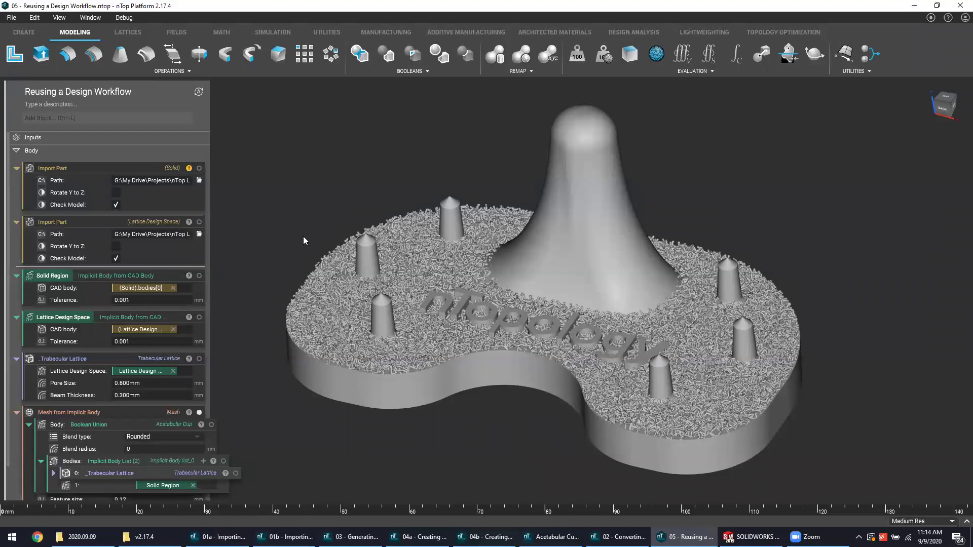
# - Orbit the tibial tray, then select both Import Part blocks and the Trabecular Lattice block
pyautogui.moveTo(288, 239); pyautogui.dragTo(292, 226, button='right')
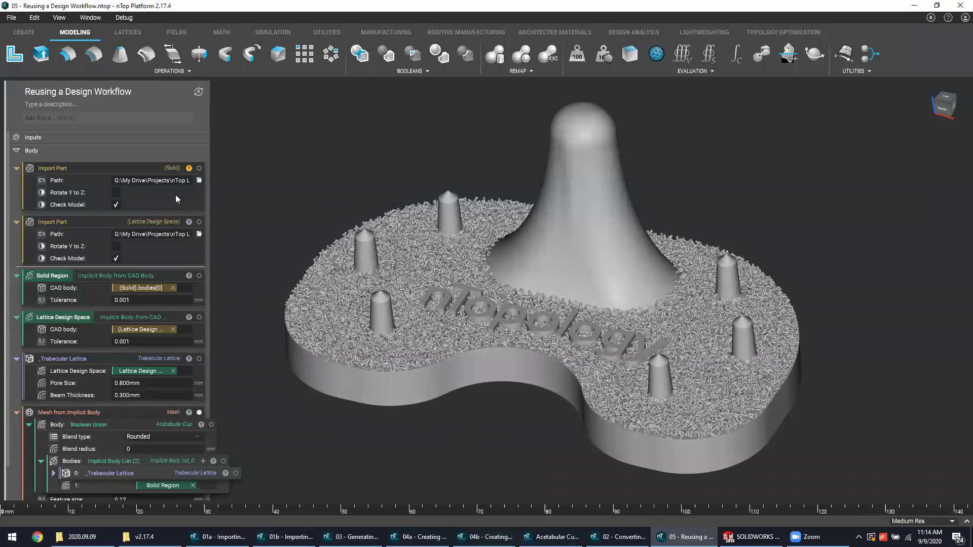
pyautogui.click(154, 198)
pyautogui.click(142, 225)
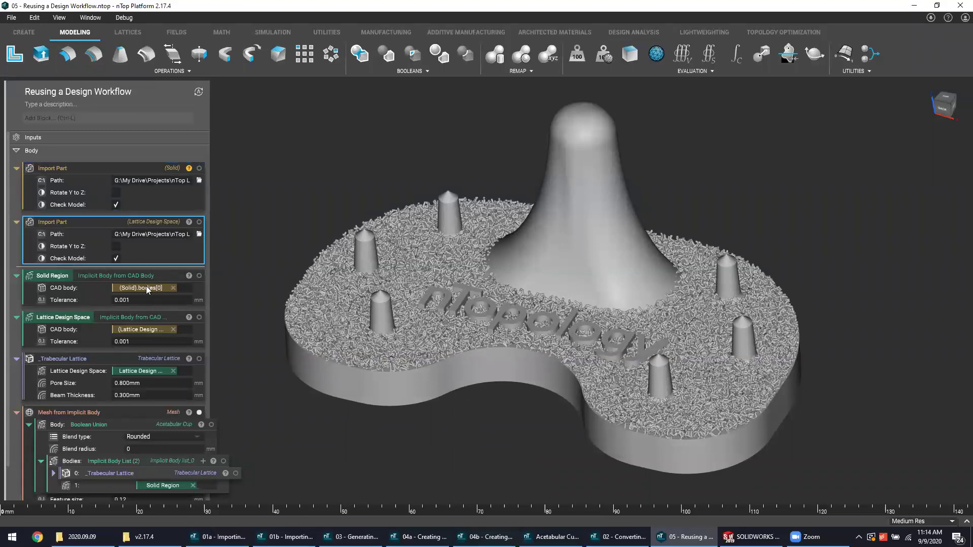
pyautogui.click(145, 360)
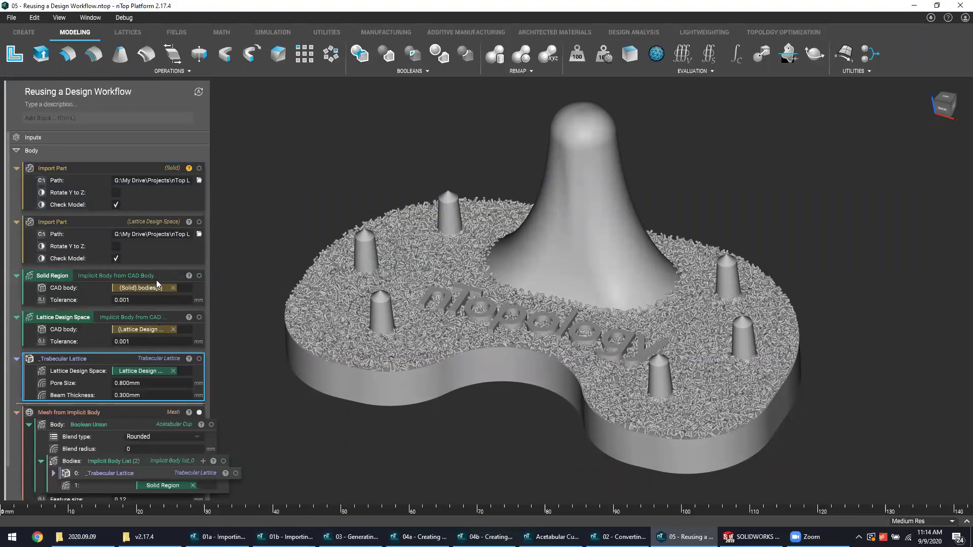
# - Inspect the Tibial Tray (Solid).x_t path and the lattice design space file path
pyautogui.click(156, 183)
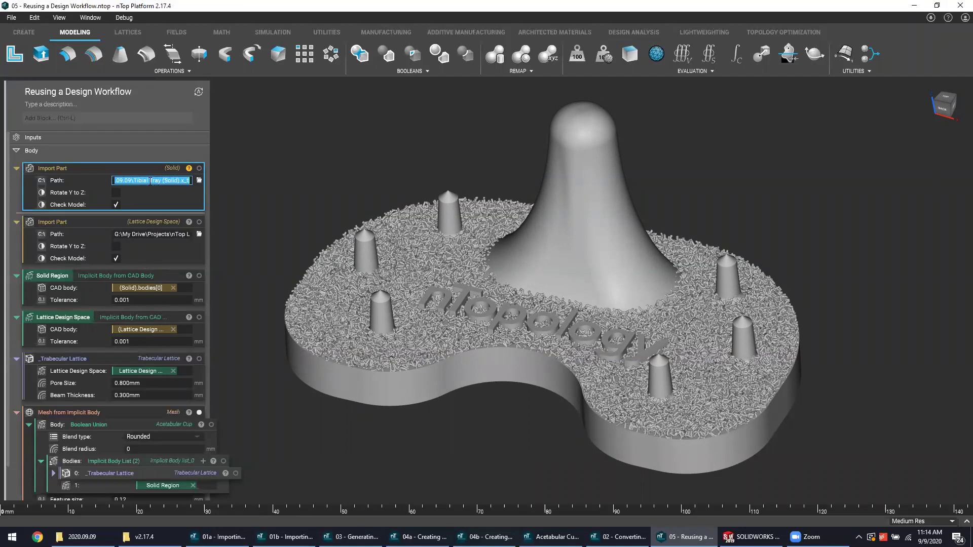
pyautogui.click(133, 179)
pyautogui.moveTo(133, 180); pyautogui.dragTo(192, 181)
pyautogui.click(146, 234)
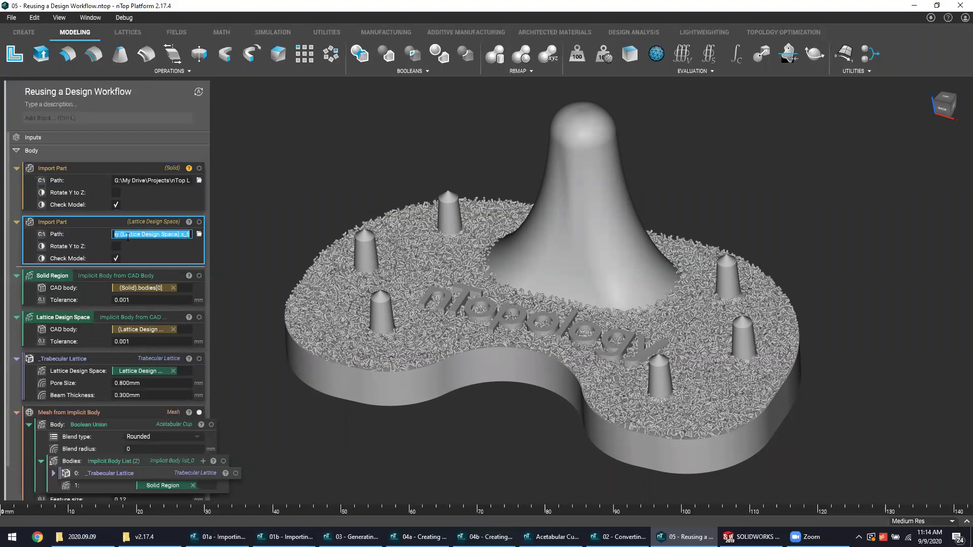
pyautogui.click(129, 235)
pyautogui.moveTo(130, 235); pyautogui.dragTo(115, 235)
pyautogui.click(245, 201)
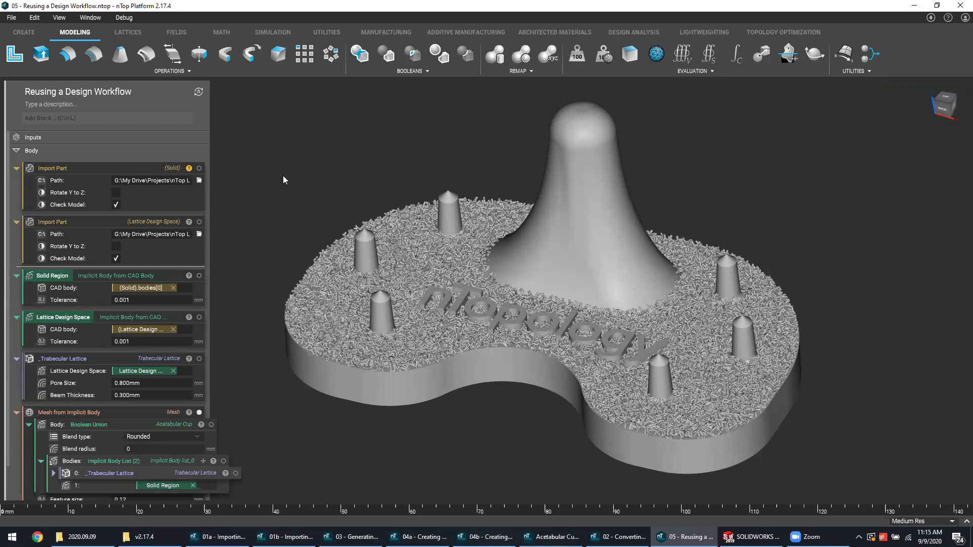
pyautogui.moveTo(283, 176); pyautogui.dragTo(270, 190, button='right')
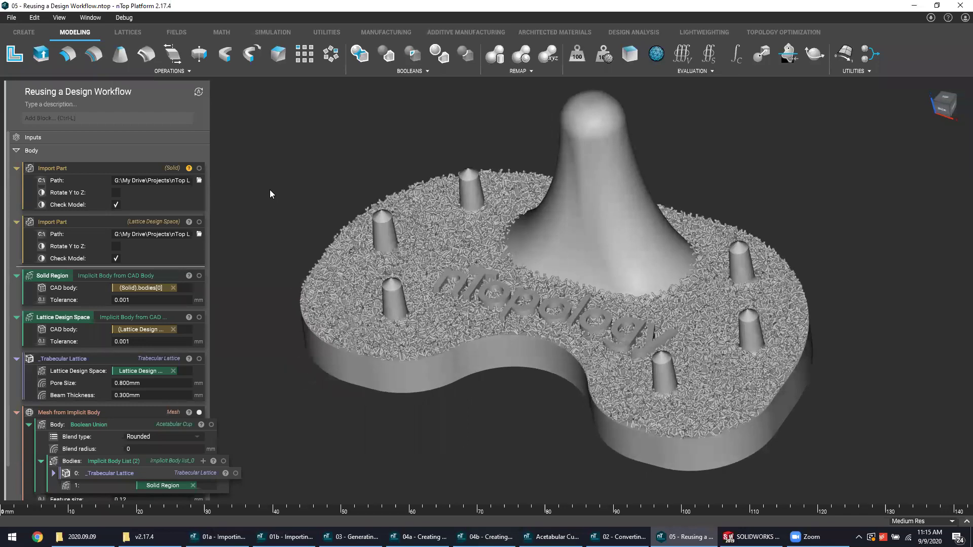